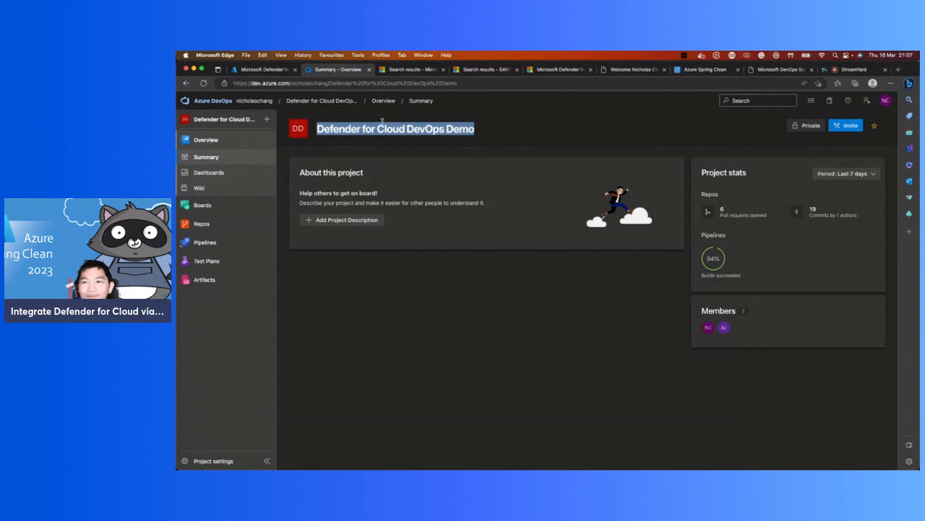
click(766, 70)
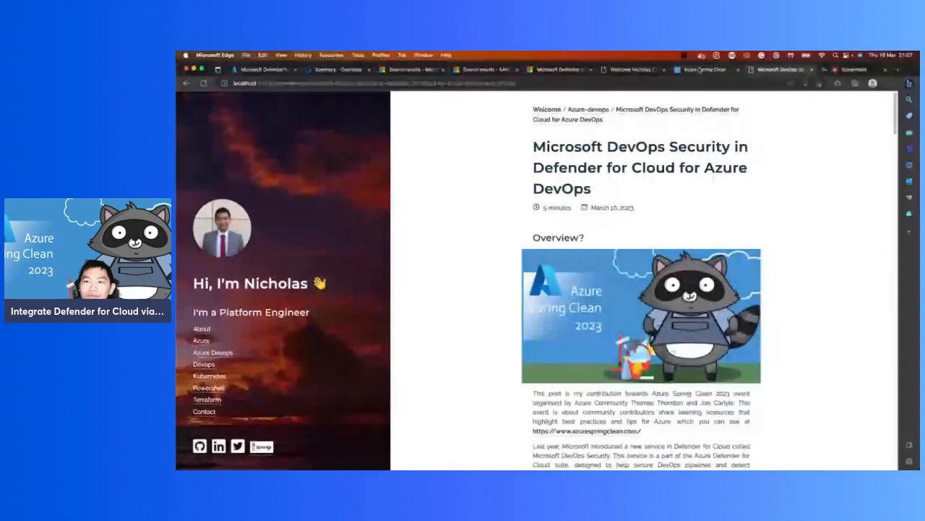
click(700, 70)
click(560, 70)
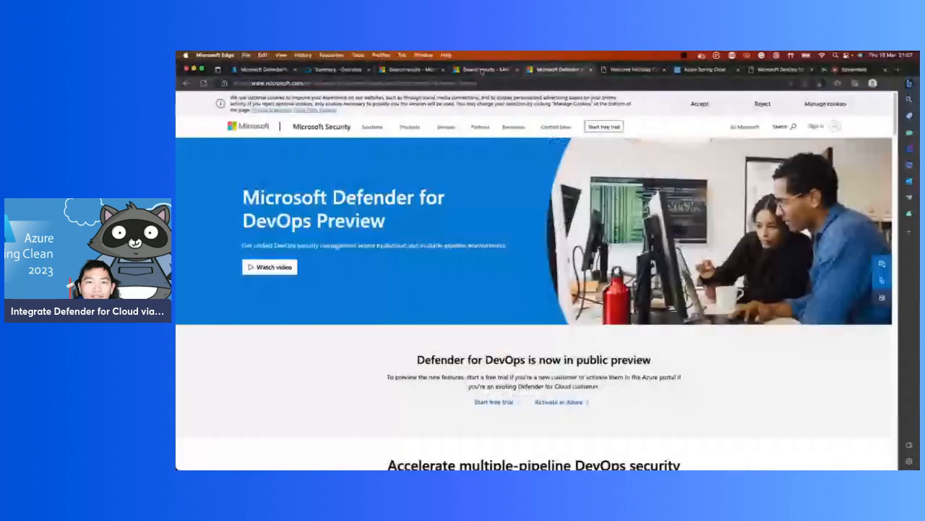
click(486, 70)
click(412, 71)
click(336, 70)
Step: Switch to the Azure portal and start adding an Azure DevOps environment from Microsoft Defender for Cloud's environment settings
click(262, 70)
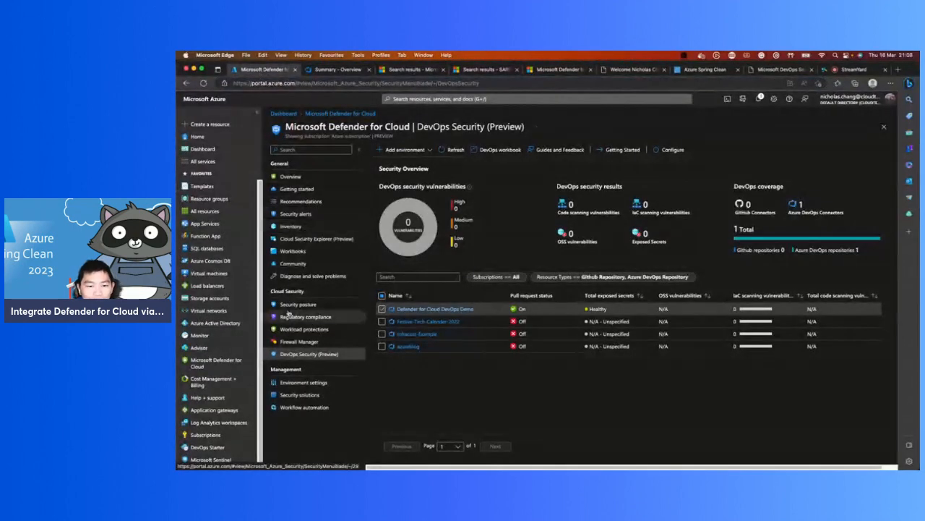
click(208, 367)
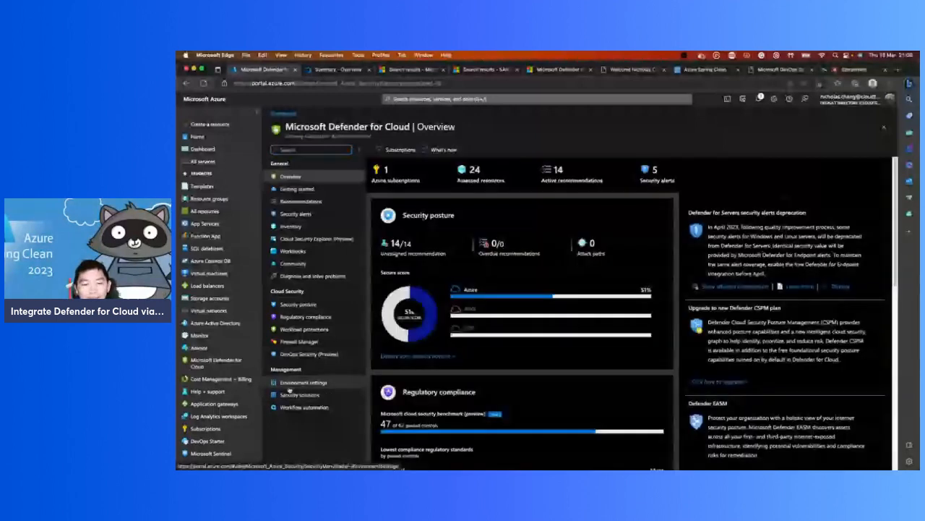
click(290, 389)
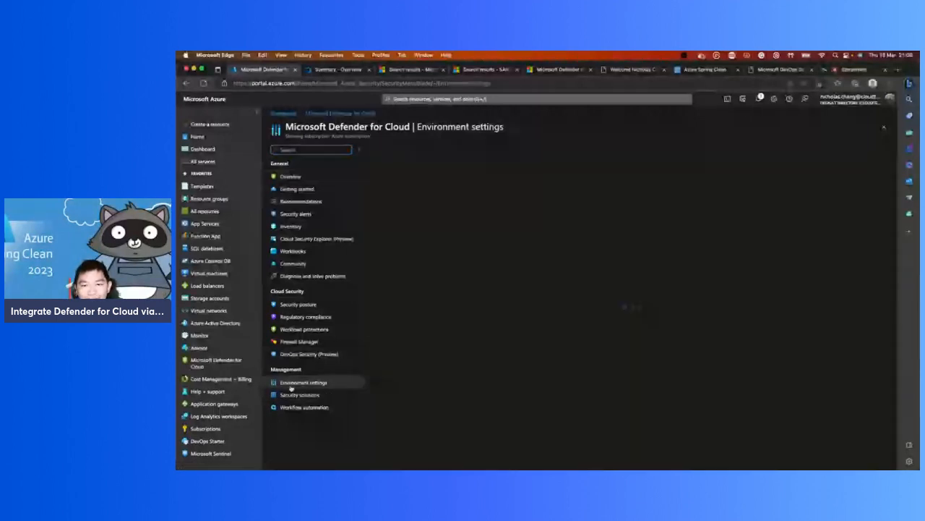
click(403, 150)
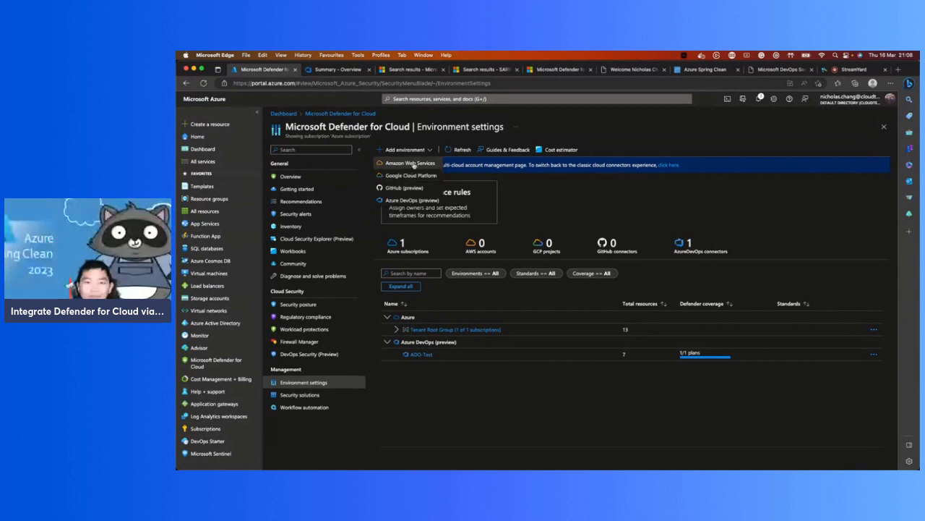
click(413, 201)
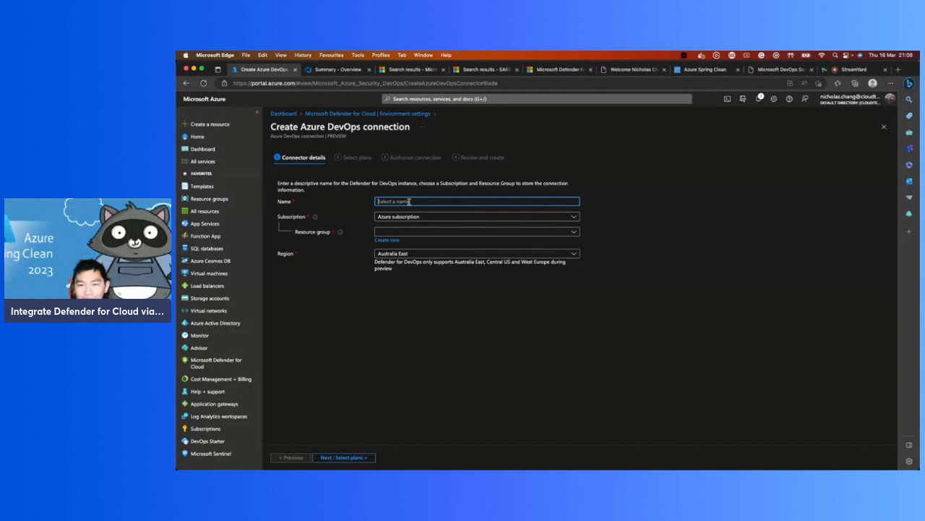
Step: Name the Azure DevOps connector DevopsTest and create a new resource group rg-test for it
text(Devo)
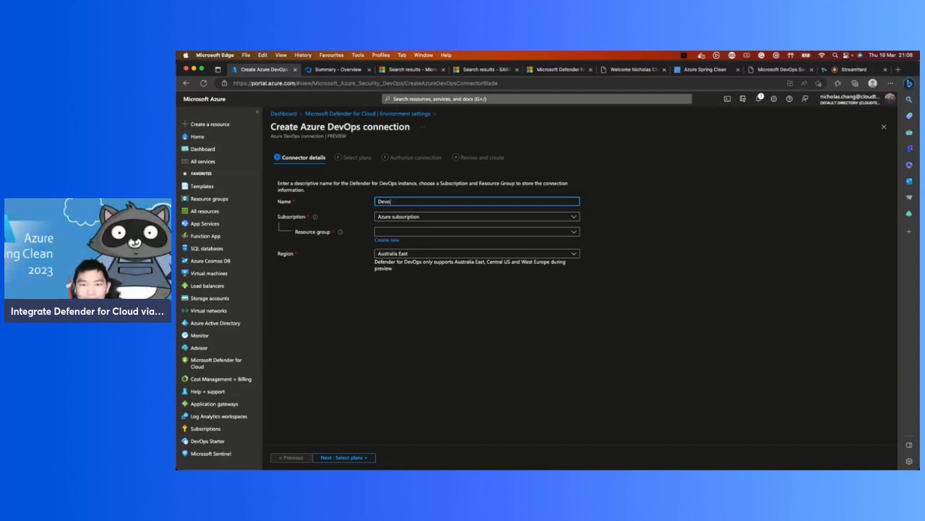
text(psTest)
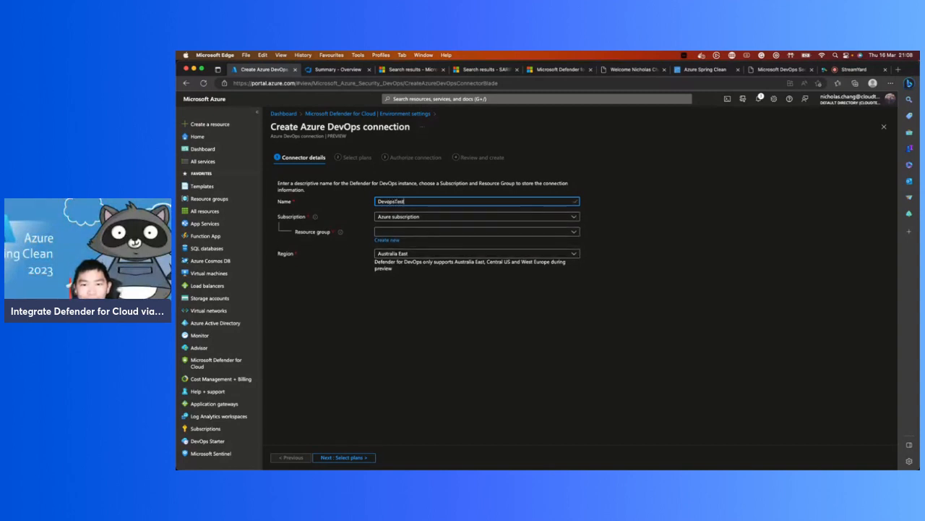
click(375, 232)
click(375, 240)
click(383, 240)
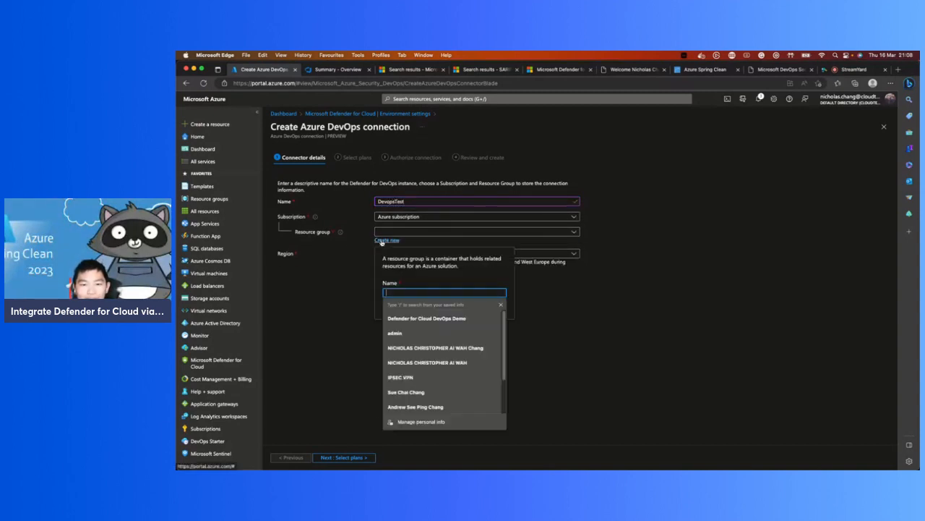
text(rg-test)
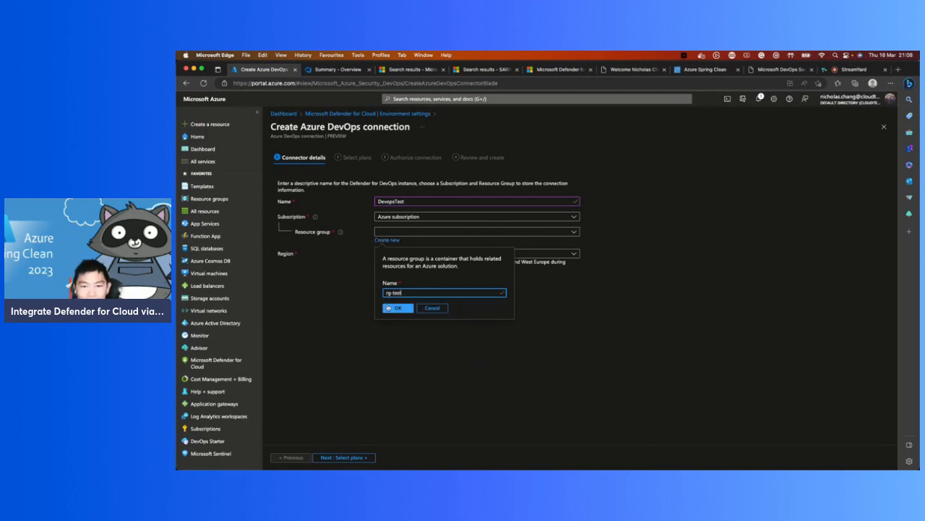
click(388, 307)
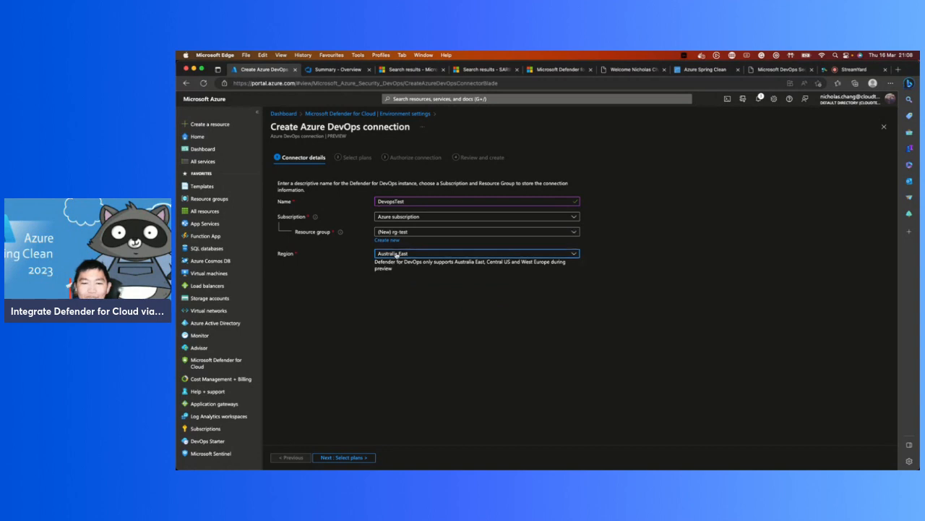
Step: Set the connector's region to West Europe and proceed past the DevOps plan to the connection authorization stage
click(397, 254)
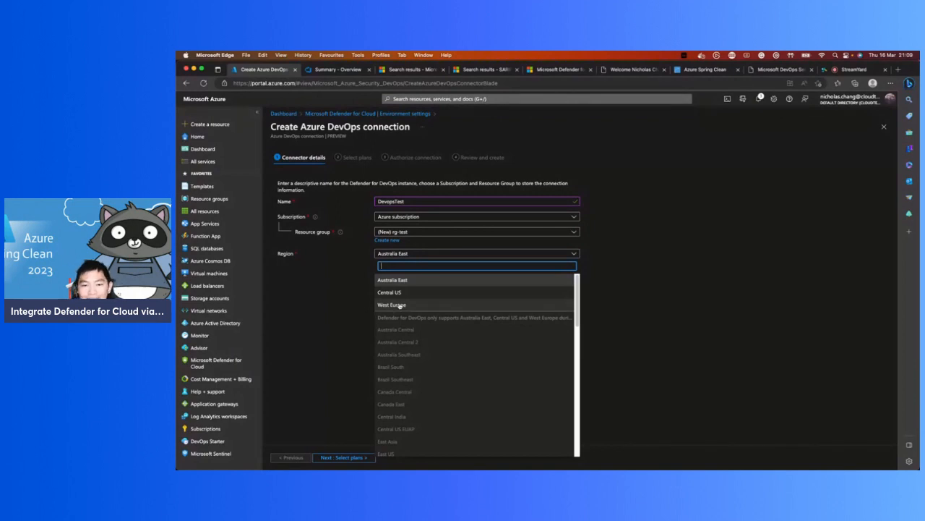
click(401, 306)
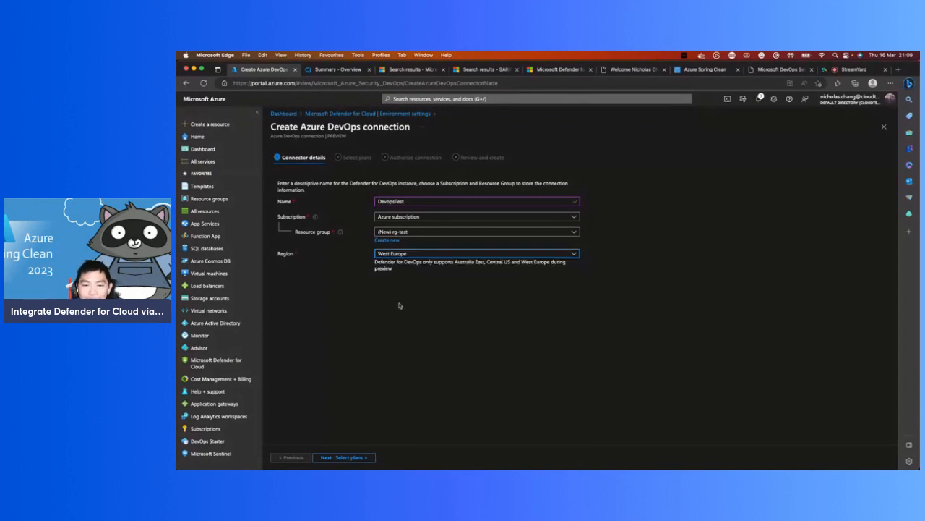
click(353, 458)
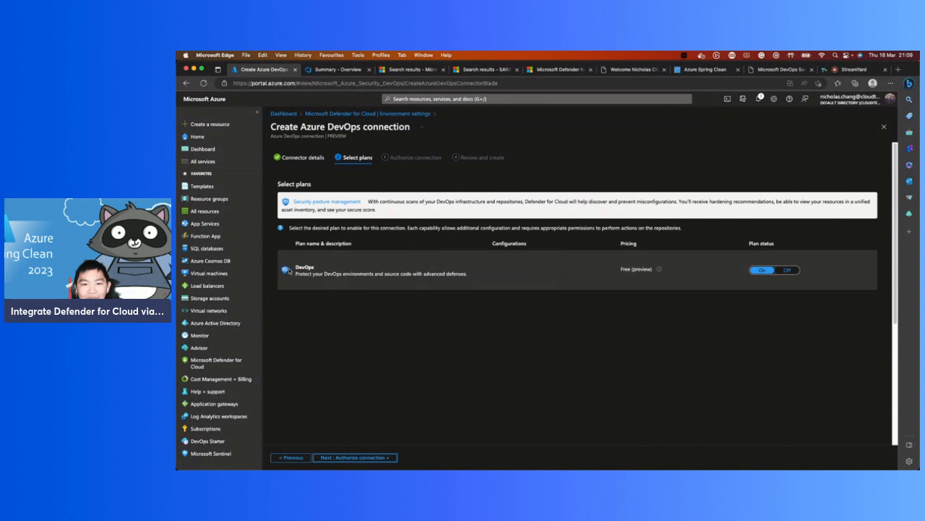
drag(293, 269, 323, 274)
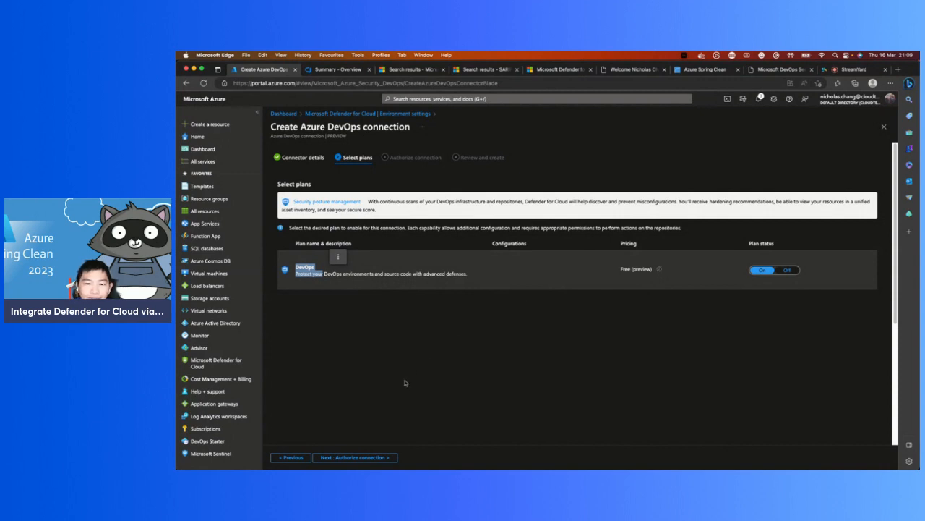
click(331, 456)
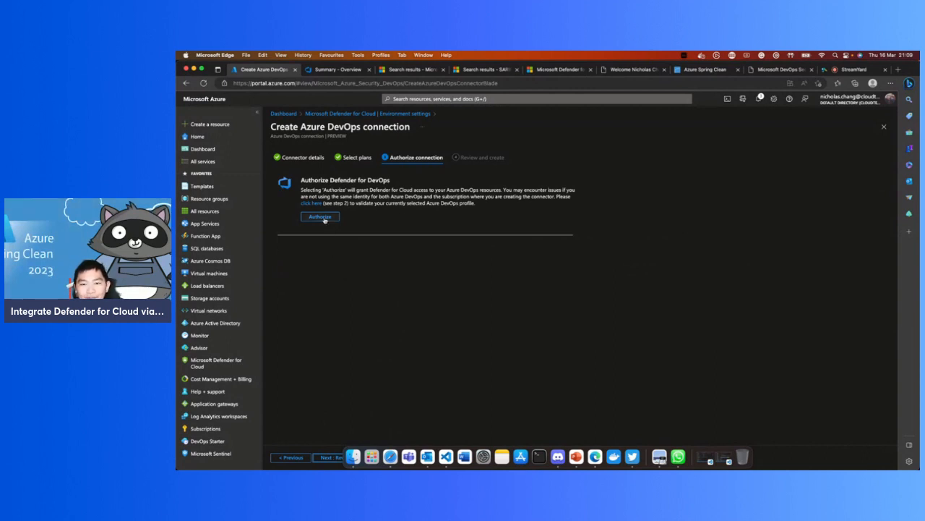
Step: Authorize Defender for DevOps and select the listed organization for the connector account
click(324, 219)
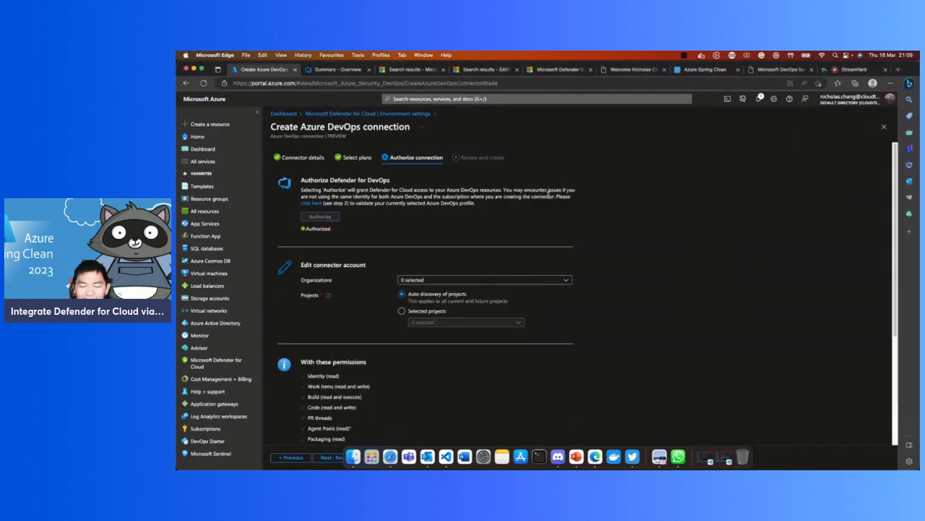
click(480, 280)
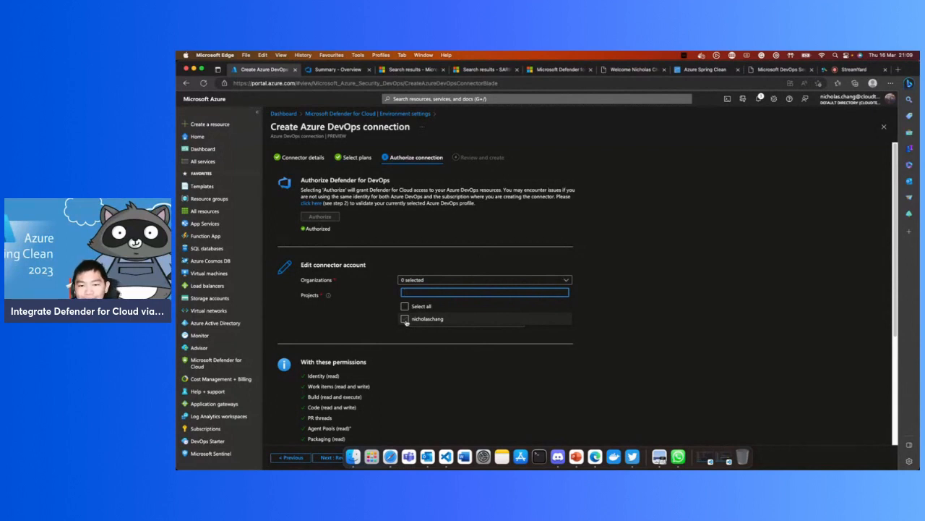
click(405, 318)
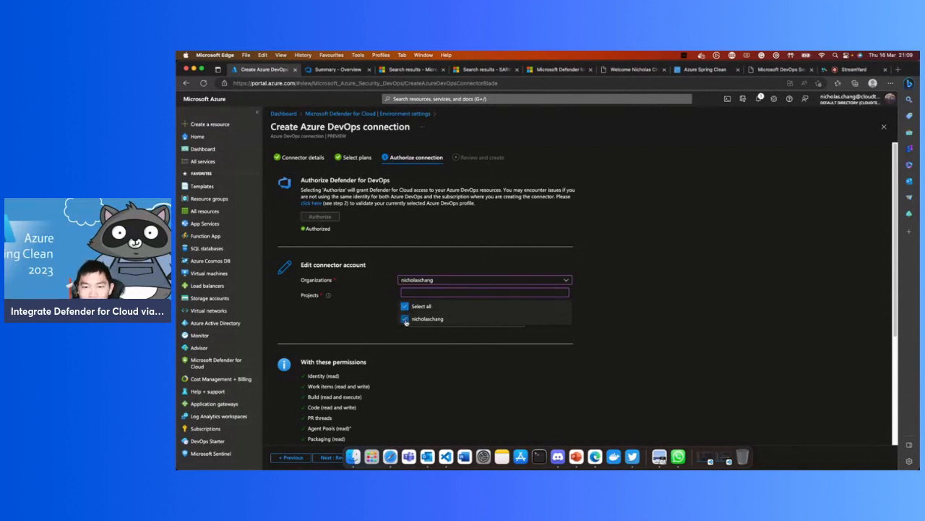
click(358, 300)
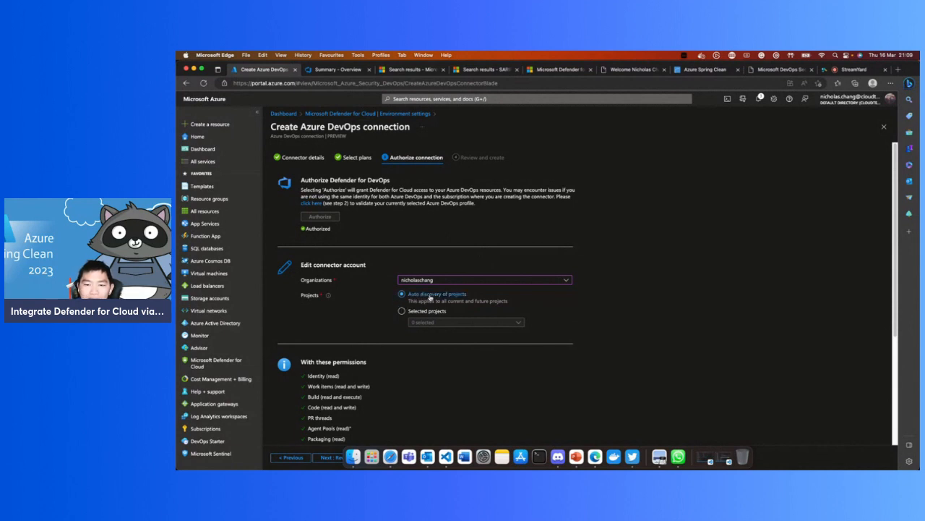
Step: Limit the connector to selected projects, check the available projects, and use auto discovery of repositories
click(426, 311)
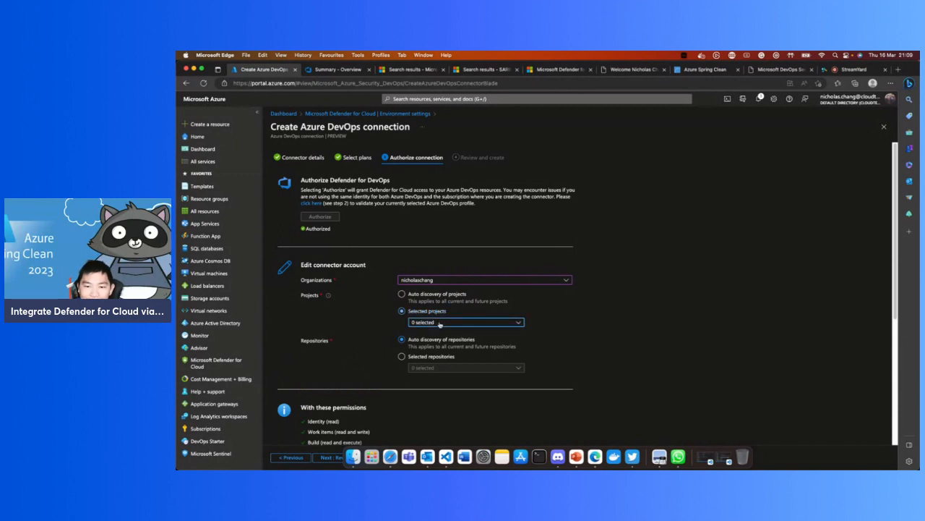
click(439, 323)
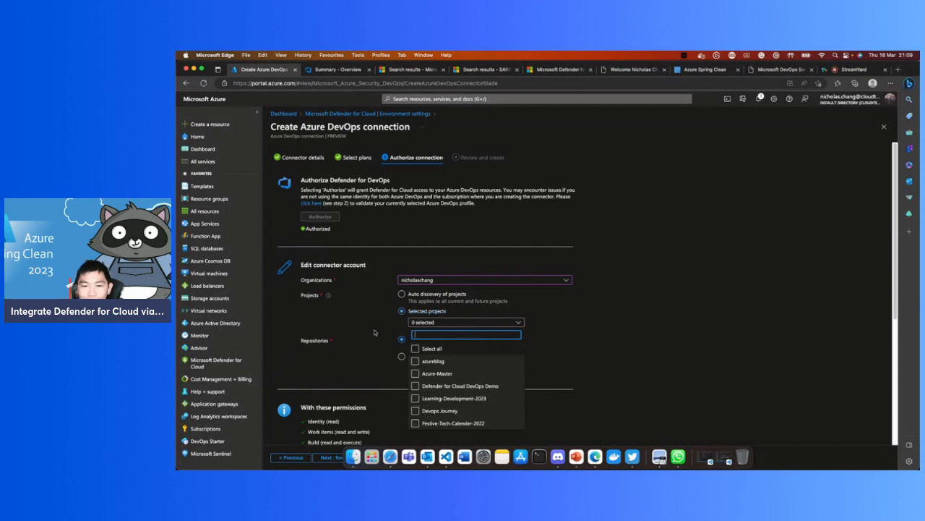
click(410, 337)
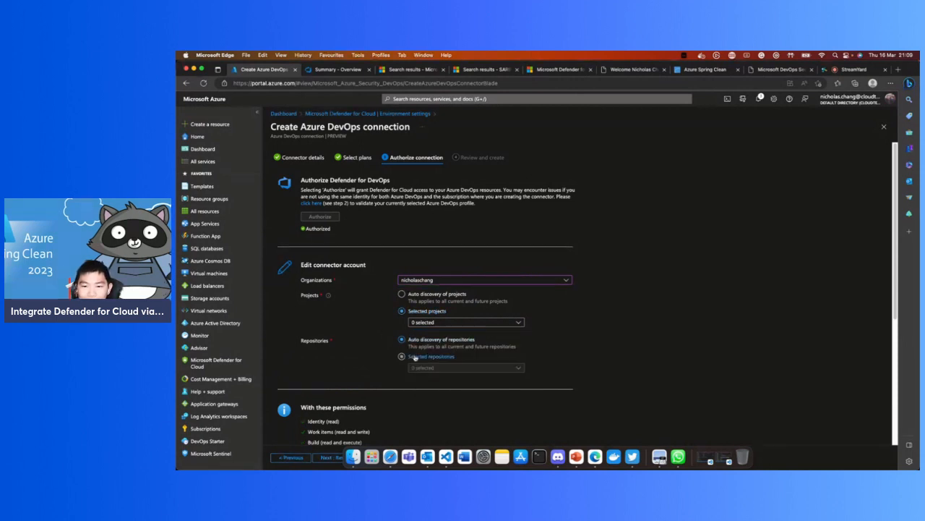
click(425, 356)
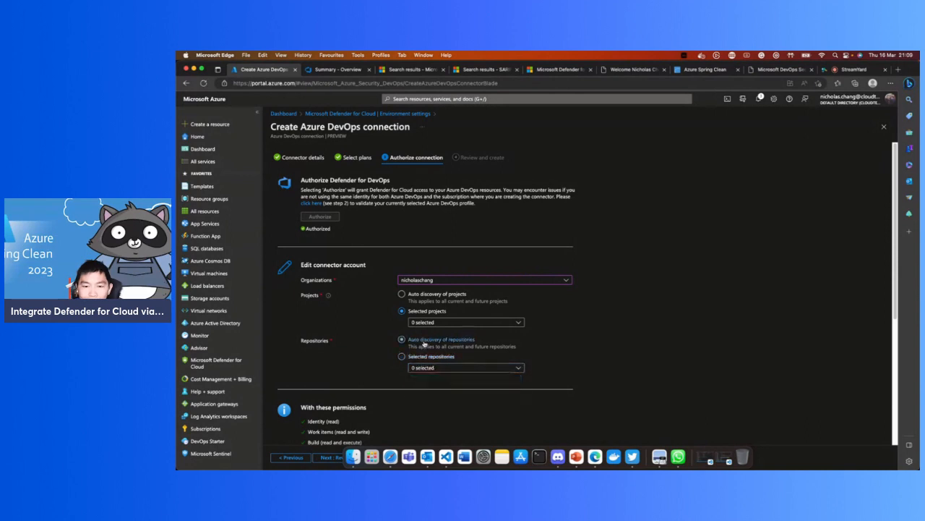
Step: Review the connector's permissions, discard the unsaved connection and return to Defender for Cloud's environment settings
scroll(381, 371, down, 5)
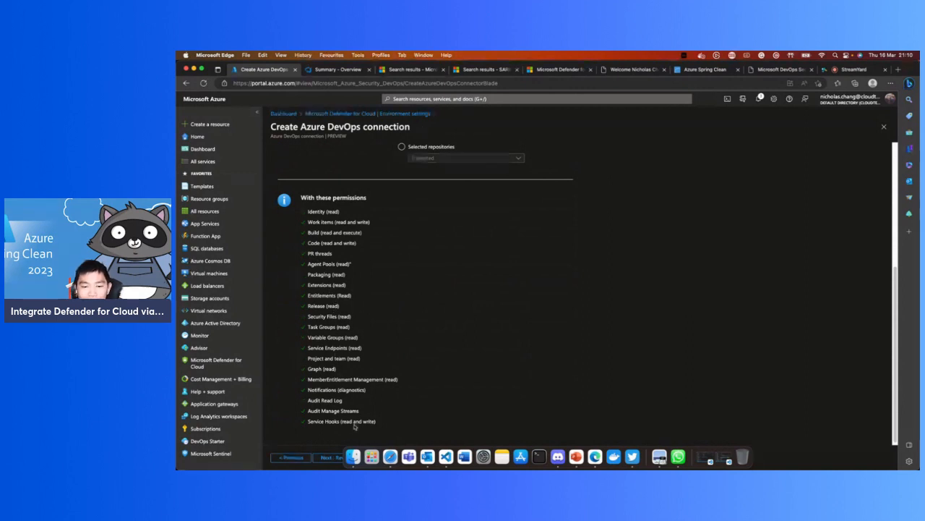
scroll(354, 427, up, 5)
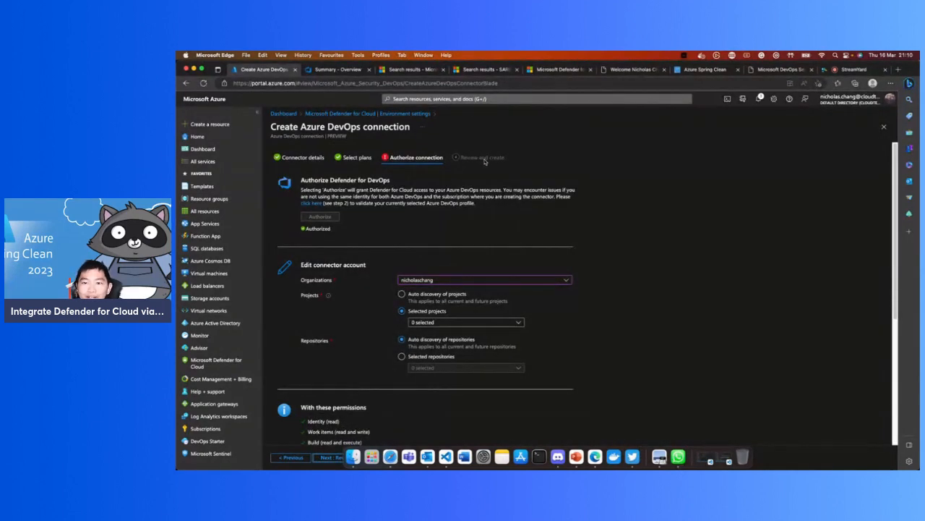
click(417, 116)
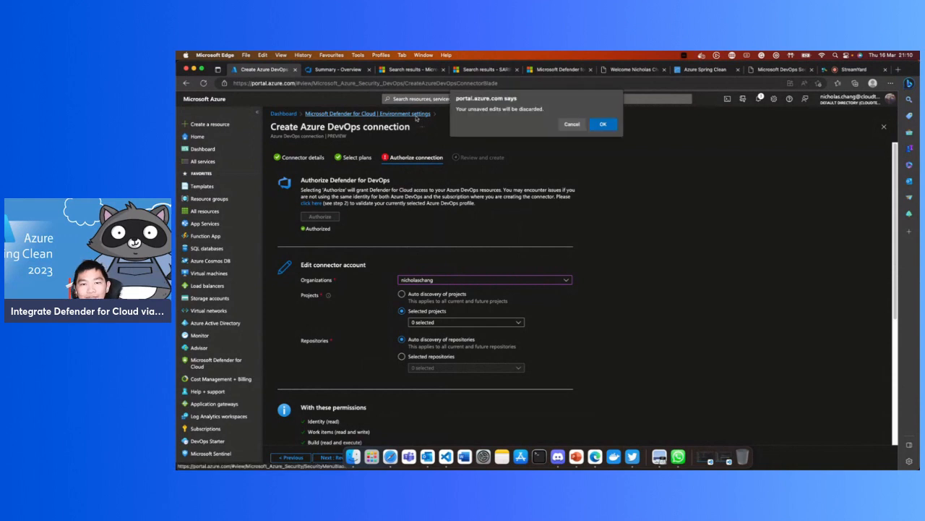
click(603, 124)
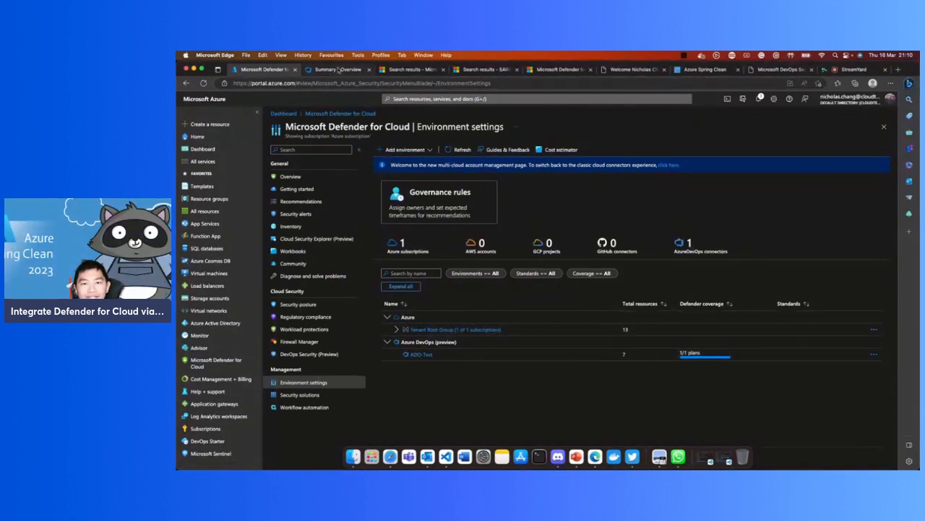
Step: Switch to the Defender for Cloud DevOps Demo project in Azure DevOps and open its project settings
click(338, 70)
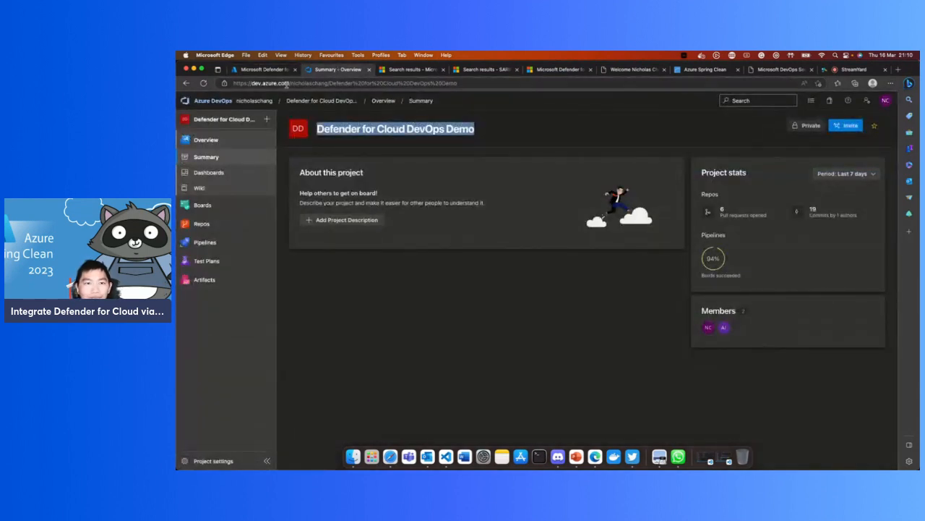
drag(289, 83, 233, 82)
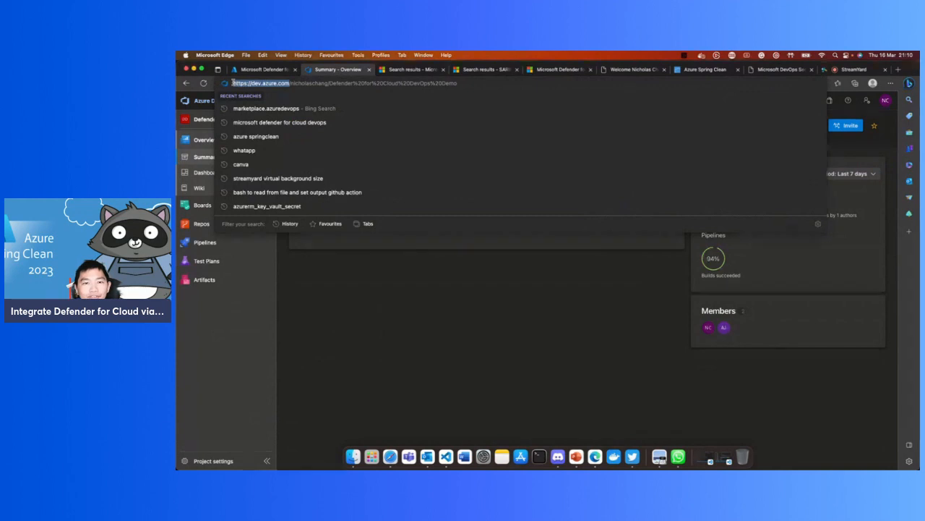
click(410, 271)
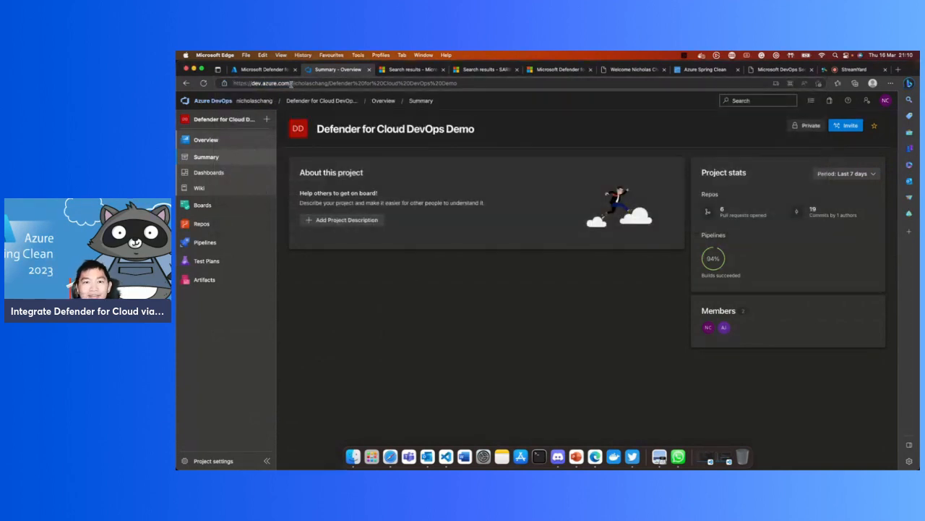
drag(291, 83, 339, 84)
click(412, 345)
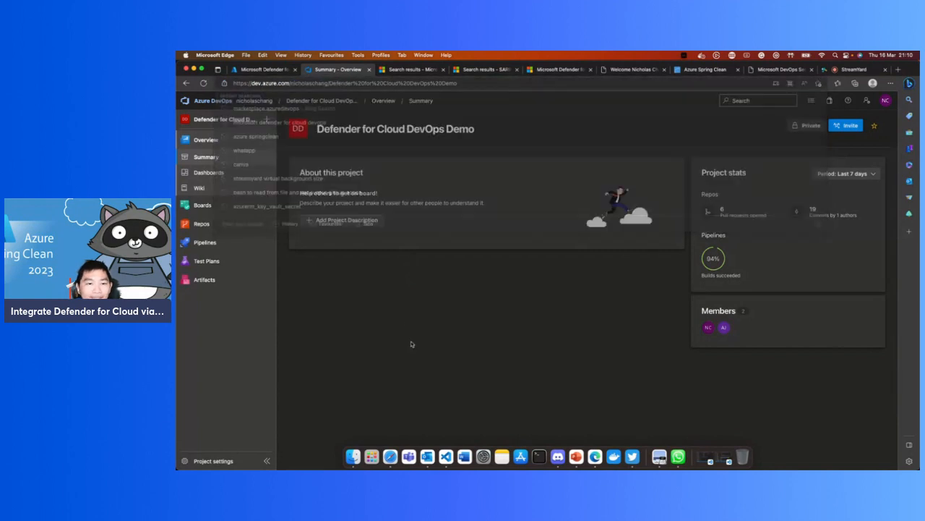
mouse_move(225, 238)
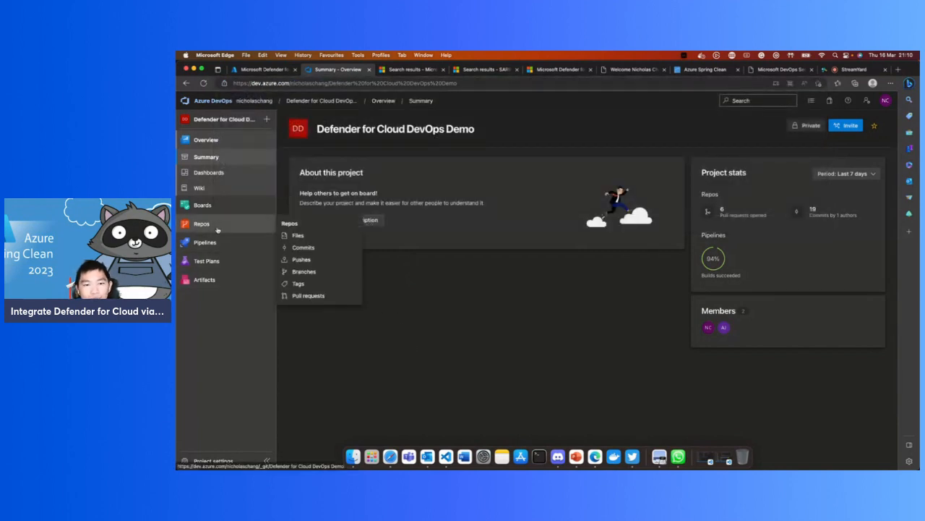
click(214, 460)
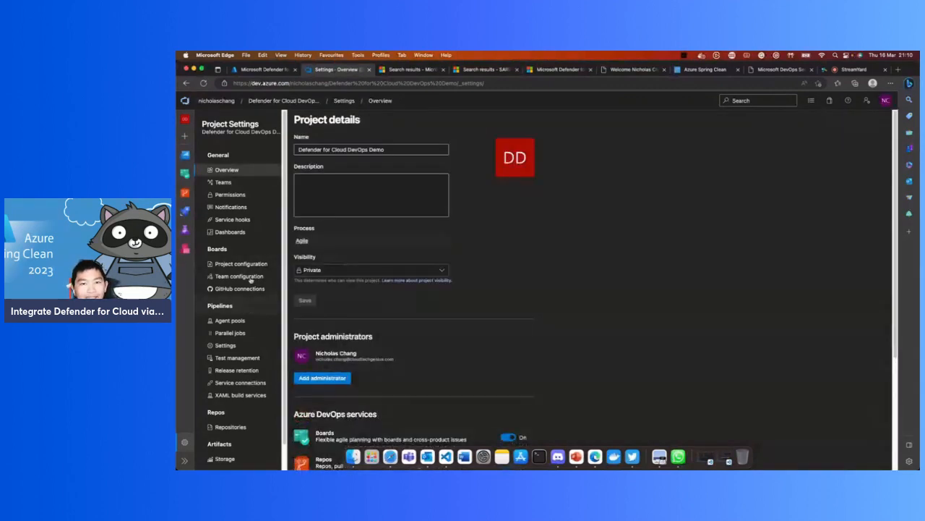
Step: Switch to the Visual Studio Marketplace results, open the Microsoft Security DevOps extension page and review what the extension installs
click(401, 68)
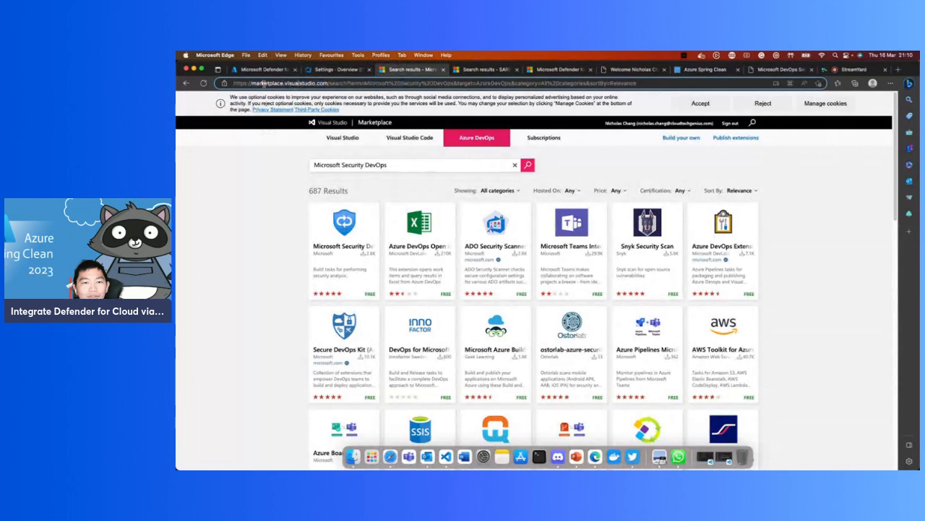
drag(232, 84, 324, 83)
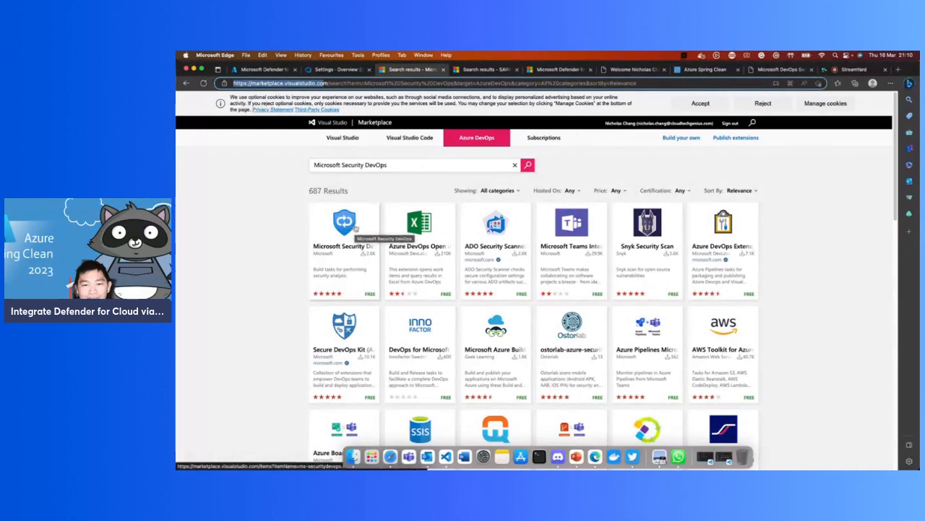
drag(388, 165, 314, 160)
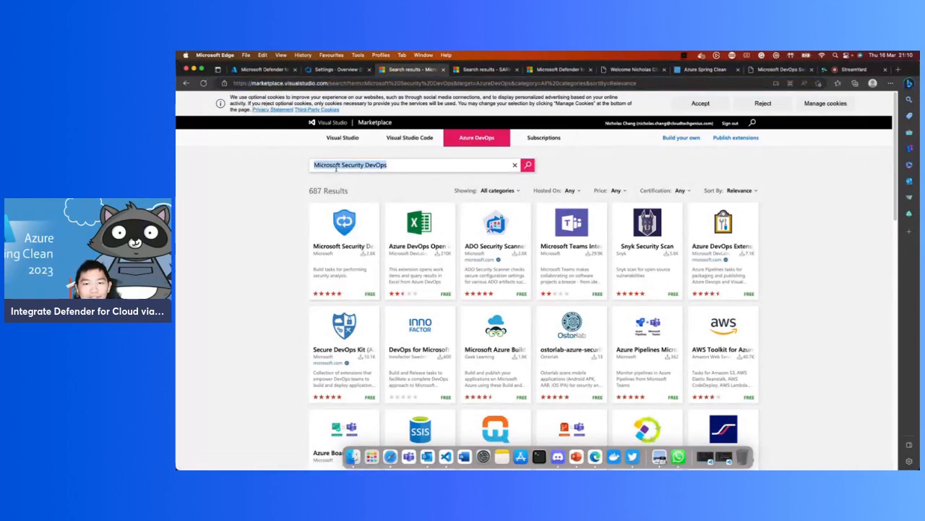
click(353, 241)
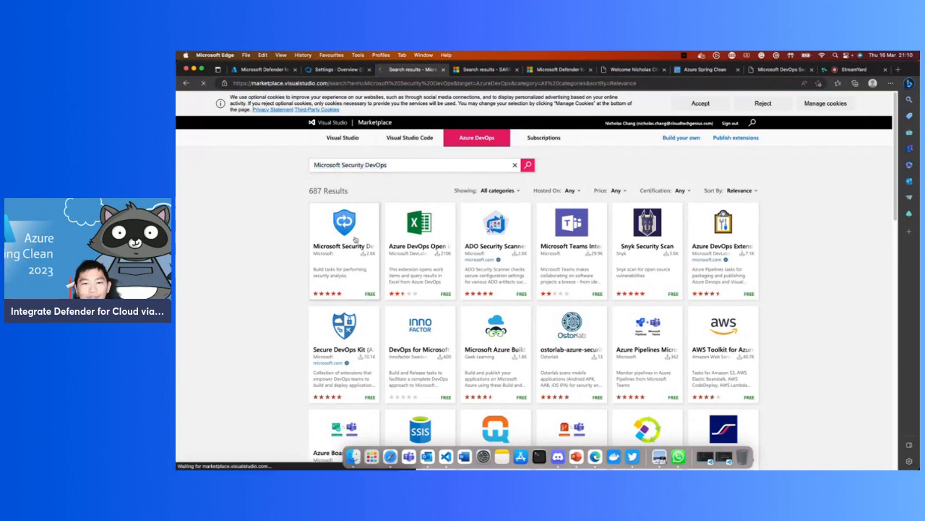
click(396, 218)
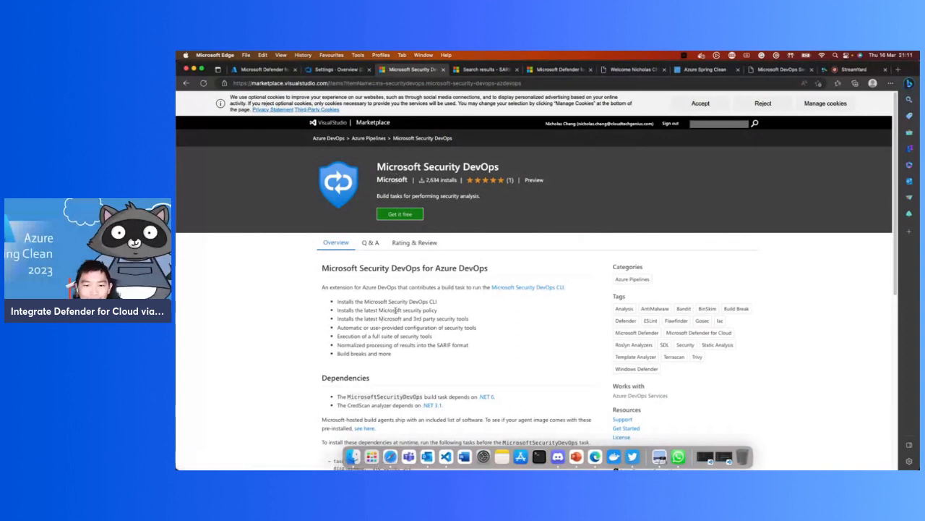
drag(364, 301, 439, 303)
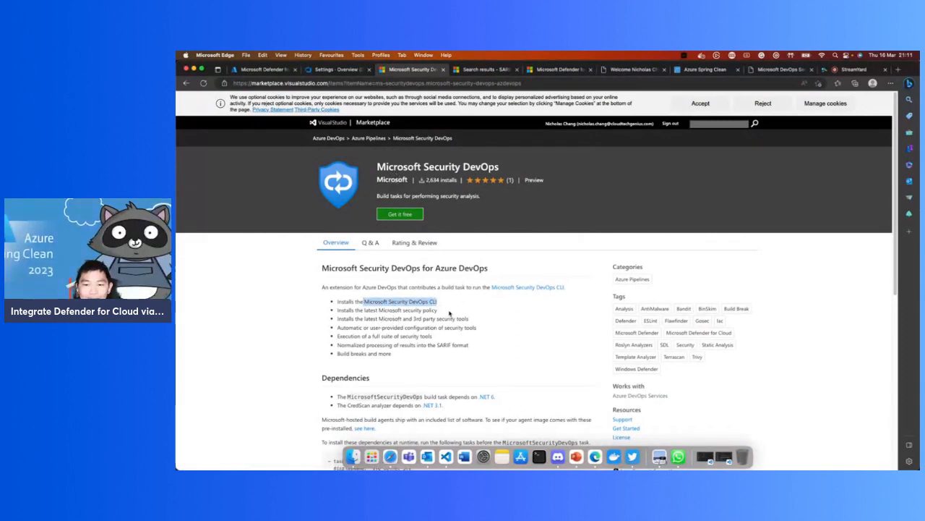
Step: Open the SARIF SAST Scans Tab extension from the other Marketplace search results and review its page
click(473, 73)
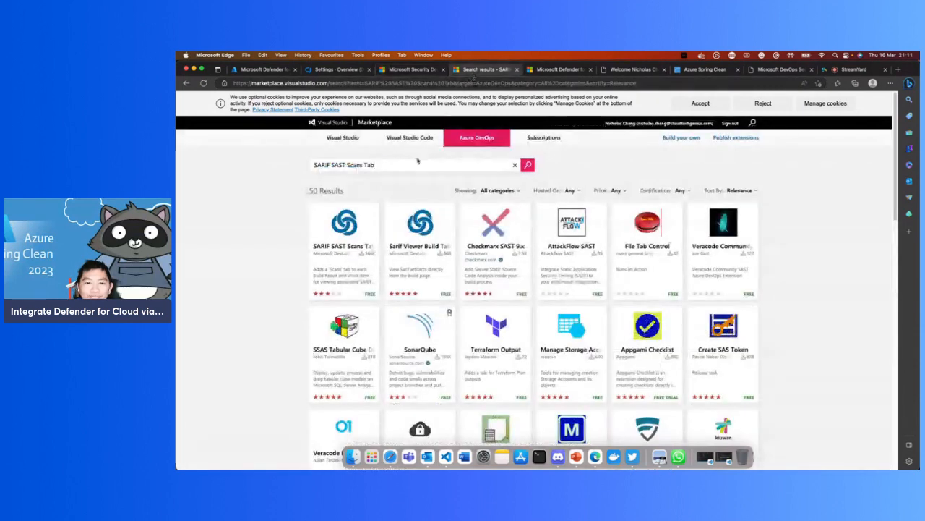
click(344, 225)
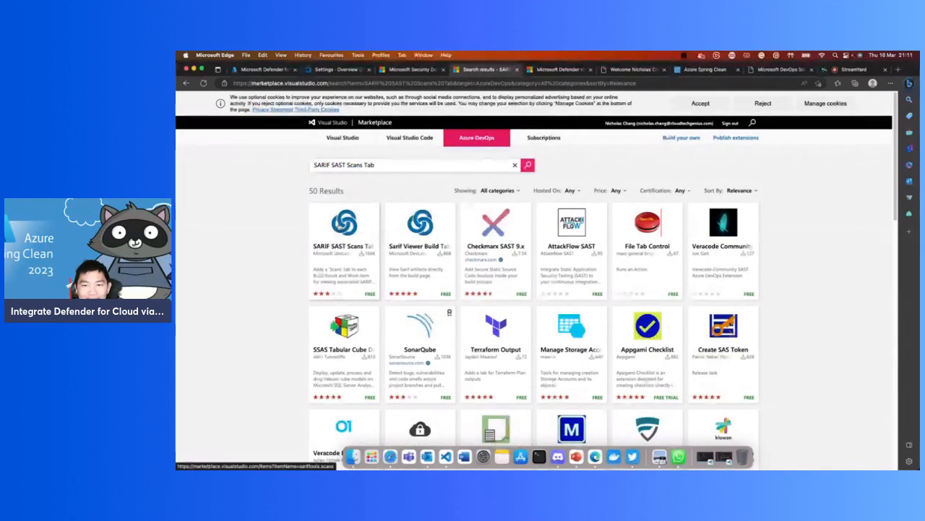
drag(389, 166, 458, 166)
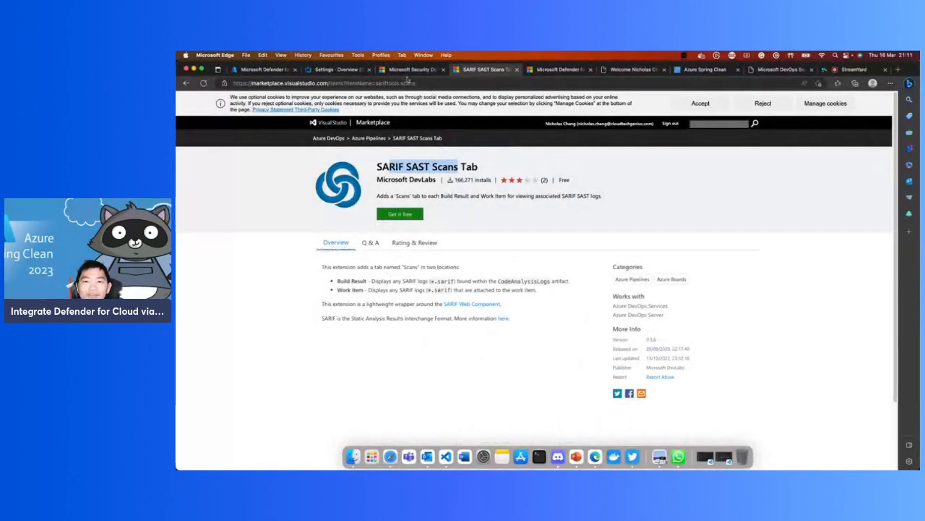
Step: Return to the Azure DevOps demo project and open the Microsoft Defender for Azure DevOps pipeline for editing
click(409, 69)
click(331, 69)
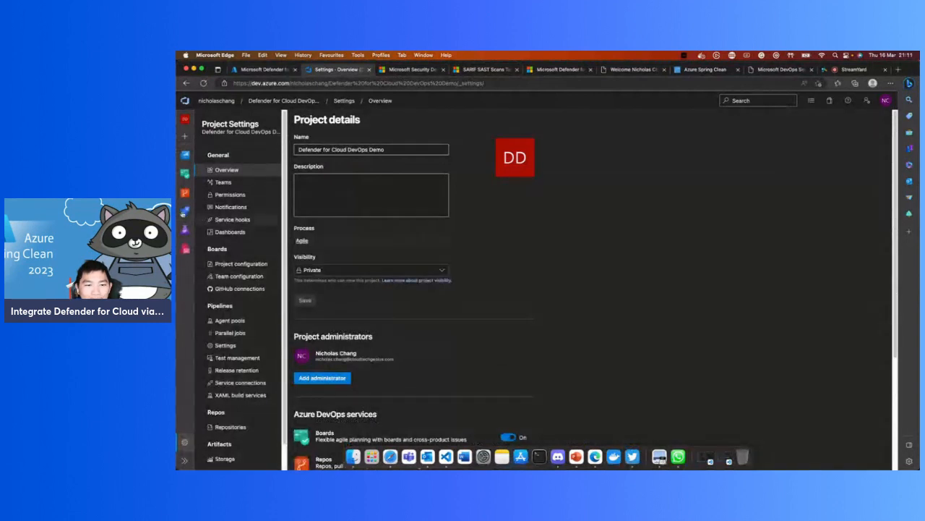
click(184, 211)
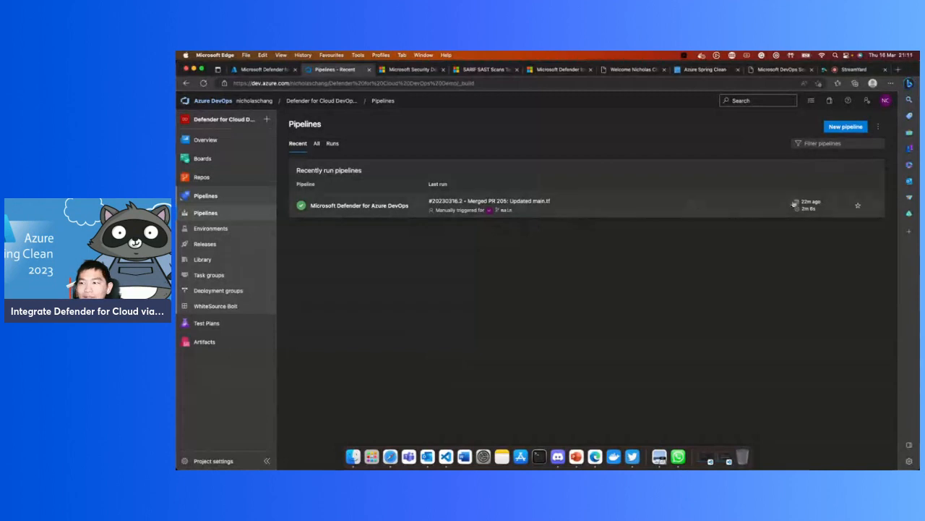
click(875, 205)
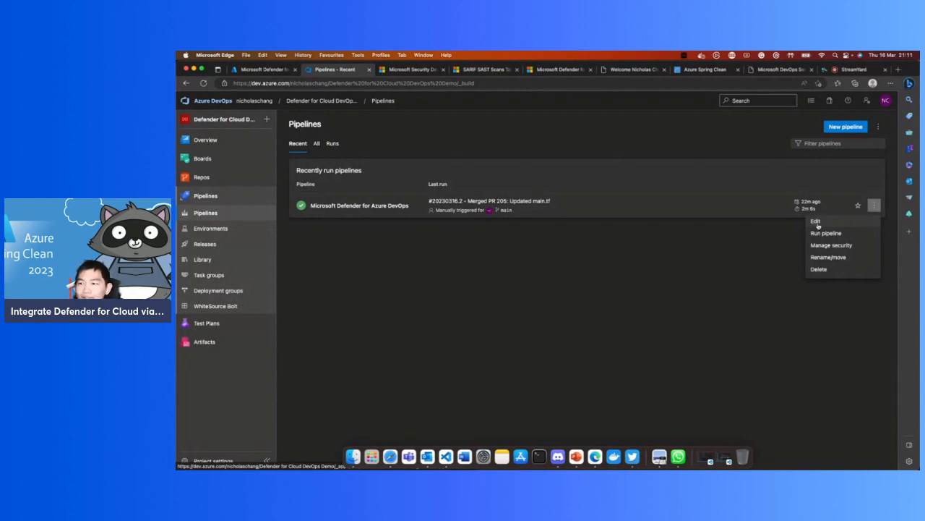
click(816, 222)
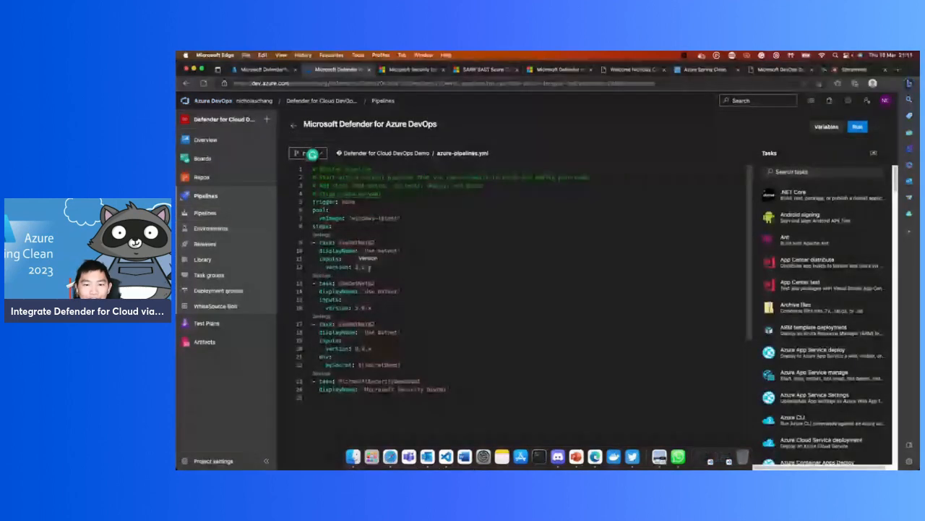
Step: Examine azure-pipelines.yml: the three UseDotNet tasks, the mySecret environment variable and the MicrosoftSecurityDevOps task
drag(371, 267, 315, 243)
drag(372, 308, 322, 287)
drag(372, 349, 319, 332)
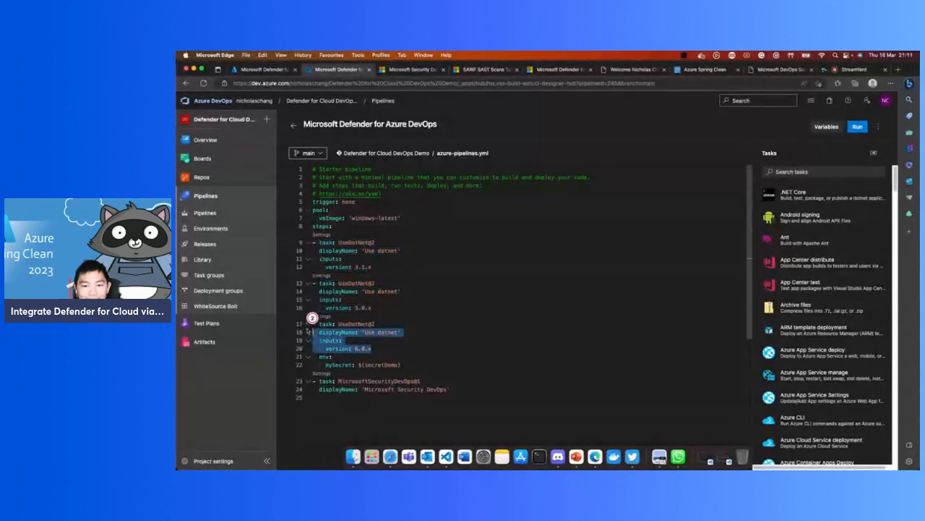
drag(402, 365, 361, 350)
click(374, 365)
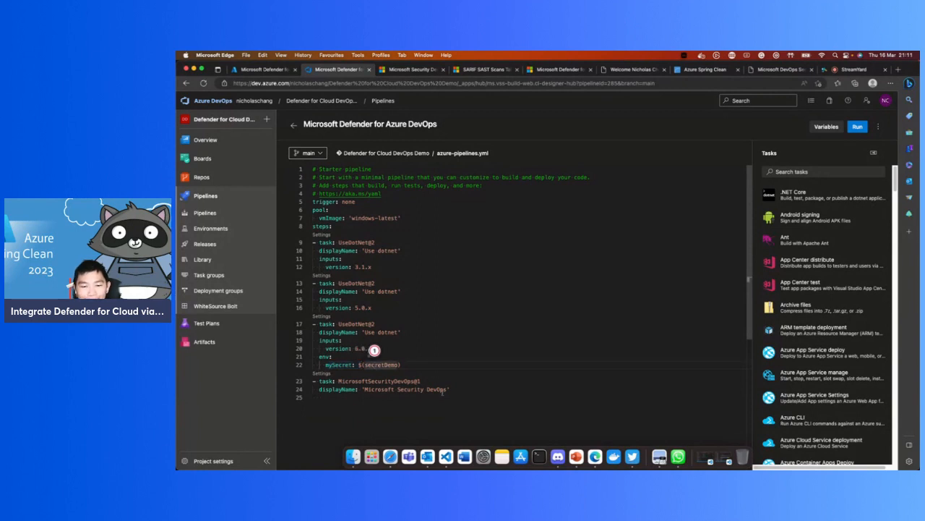
drag(449, 391, 310, 386)
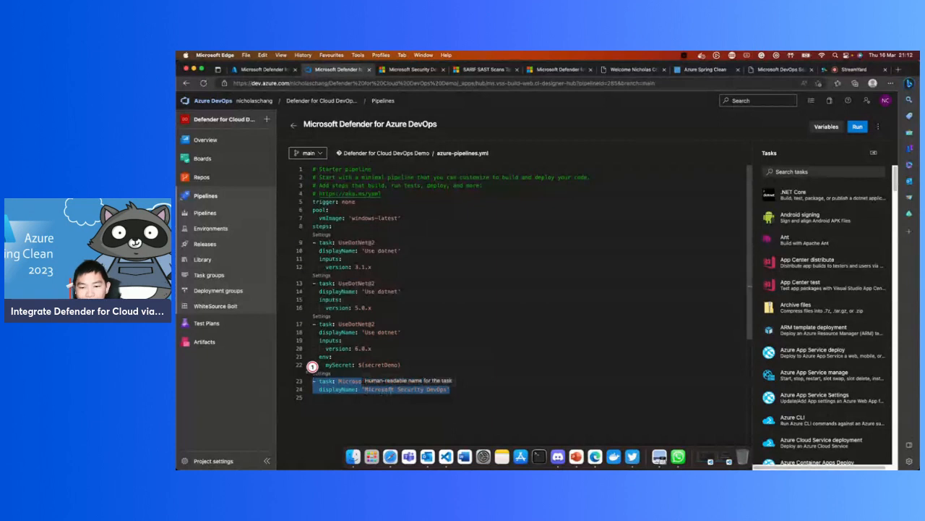
double_click(412, 389)
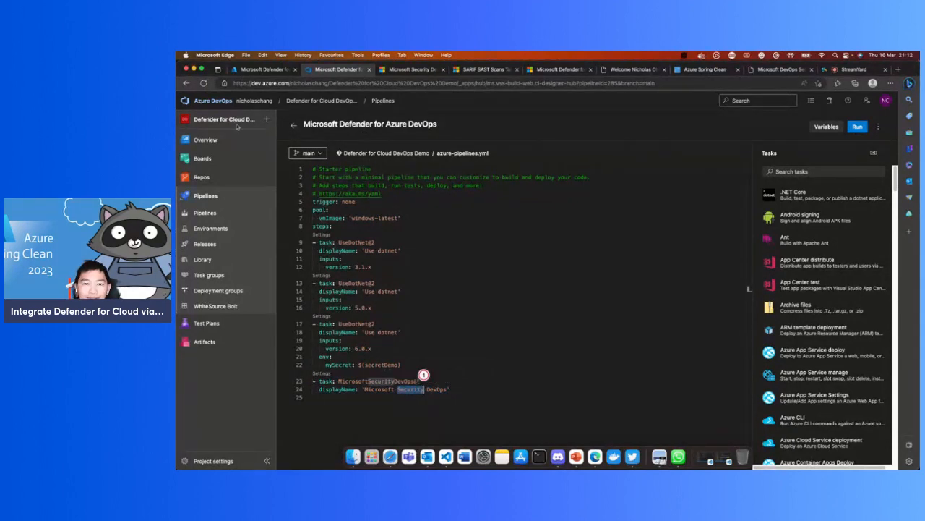
Step: Leave the YAML editor, run the Microsoft Defender for Azure DevOps pipeline on the main branch and open its job log
click(294, 126)
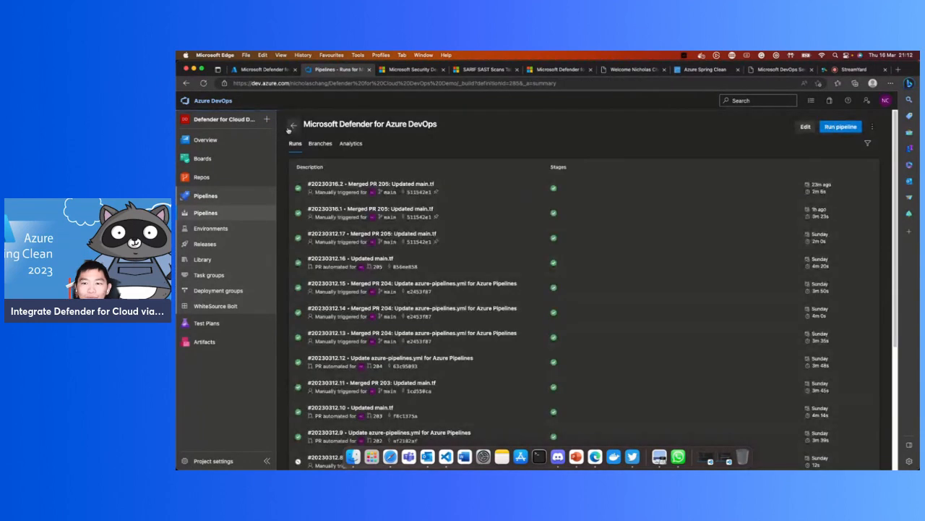
click(830, 127)
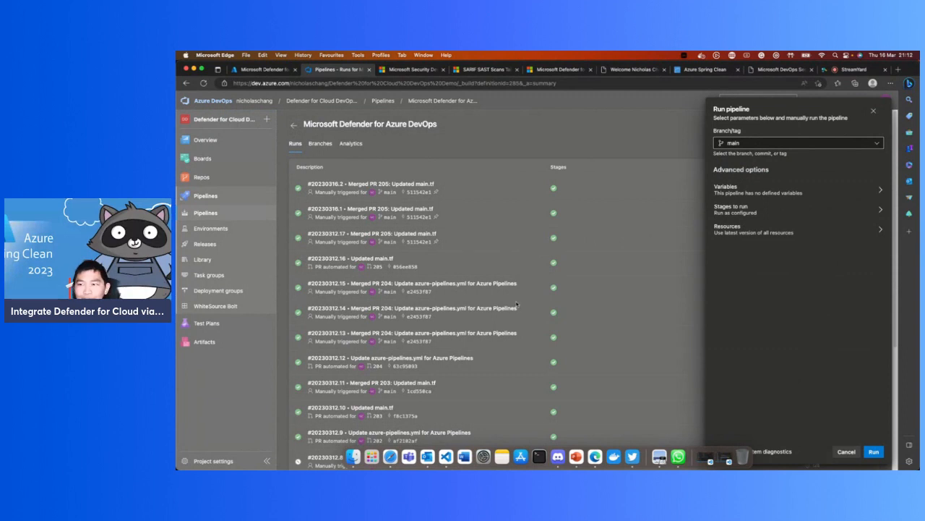
click(874, 451)
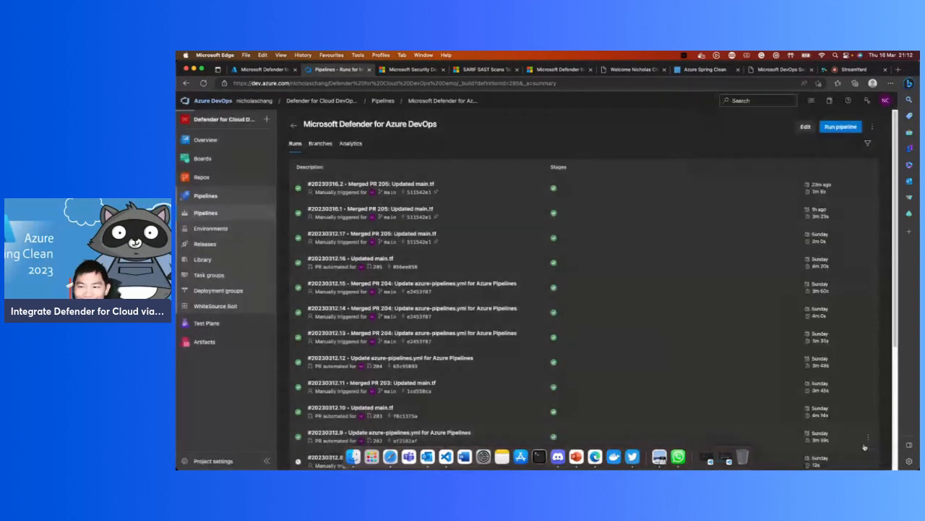
click(645, 272)
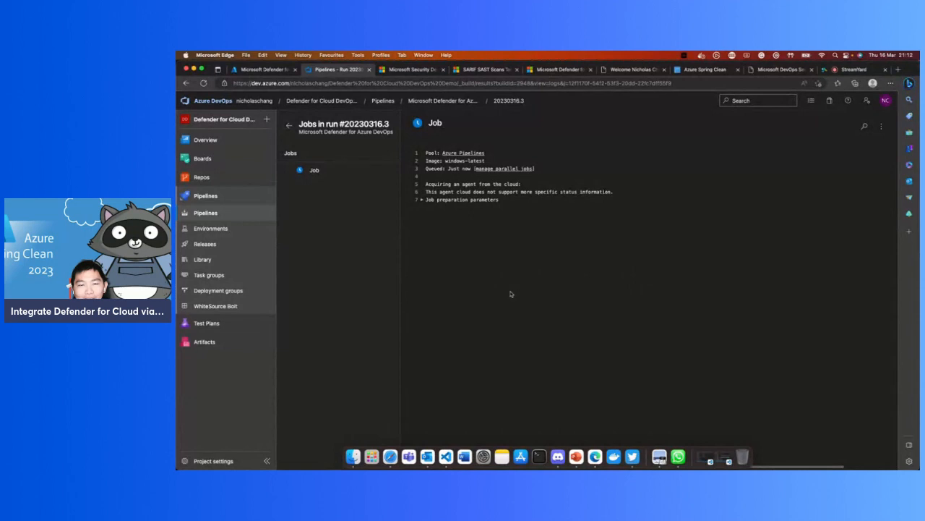
click(311, 171)
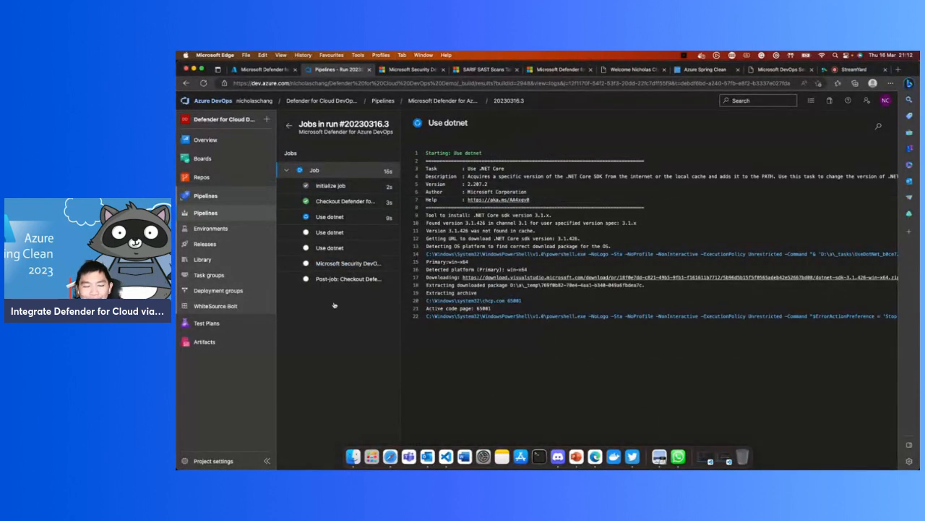
Step: In the project settings, open the main branch policies of the Defender for Cloud DevOps Demo repository and review Build Validation
click(217, 463)
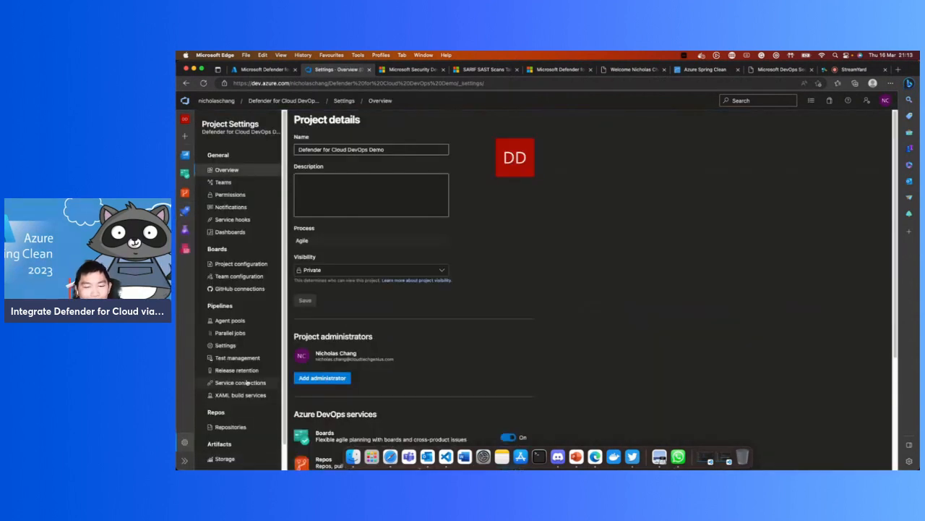
click(232, 431)
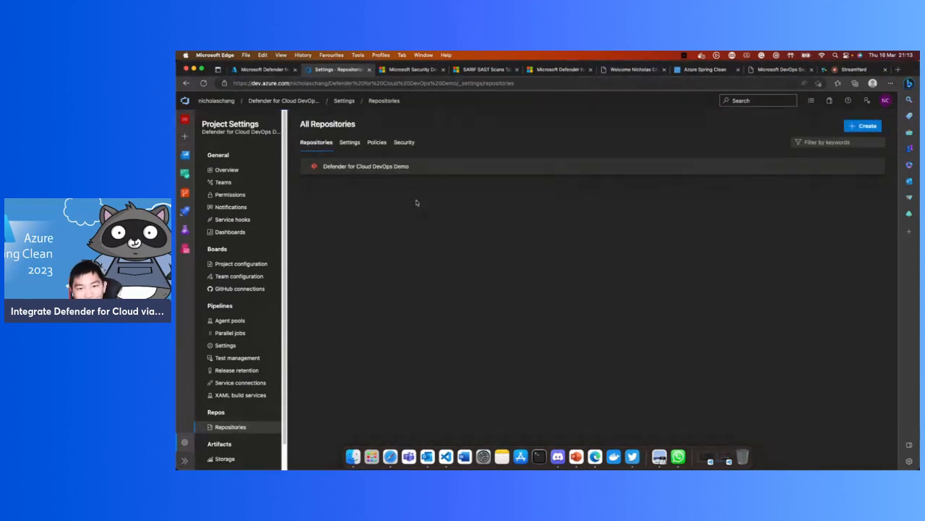
click(373, 167)
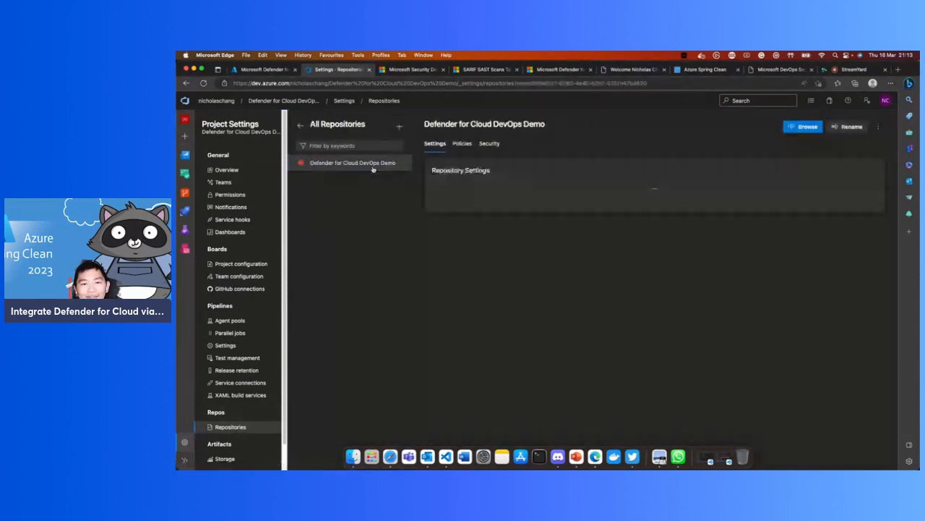
click(460, 144)
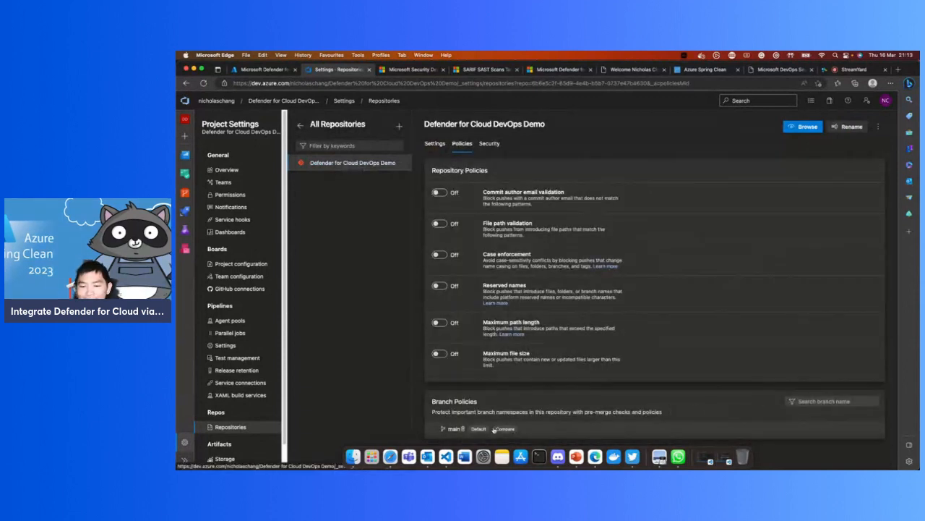
click(450, 430)
scroll(620, 397, down, 2)
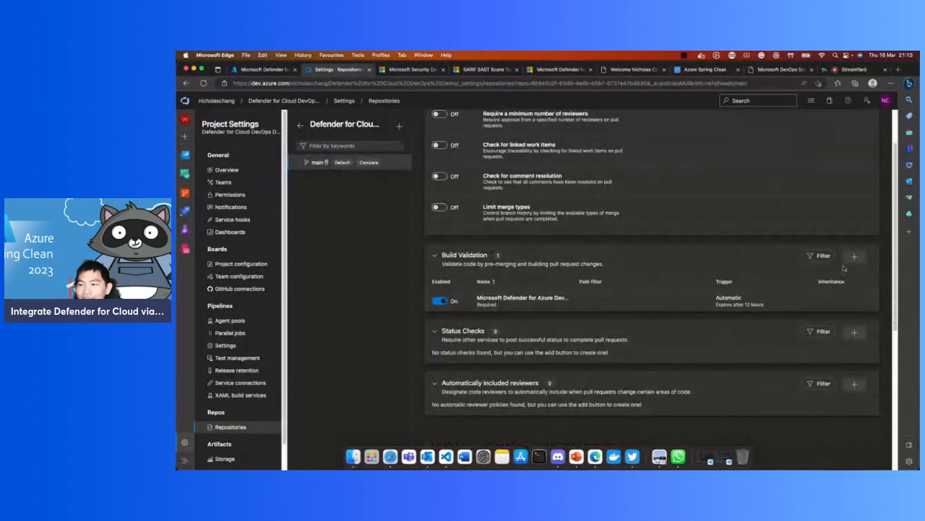
Step: Try to add a required build policy with the Microsoft Defender for Azure DevOps pipeline, automatic trigger and 12-hour expiration
click(858, 256)
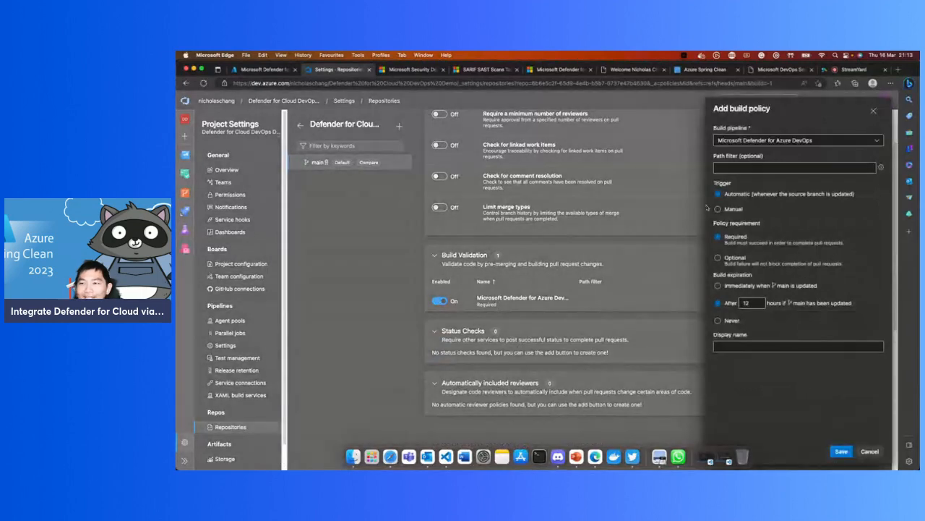
click(838, 144)
click(832, 157)
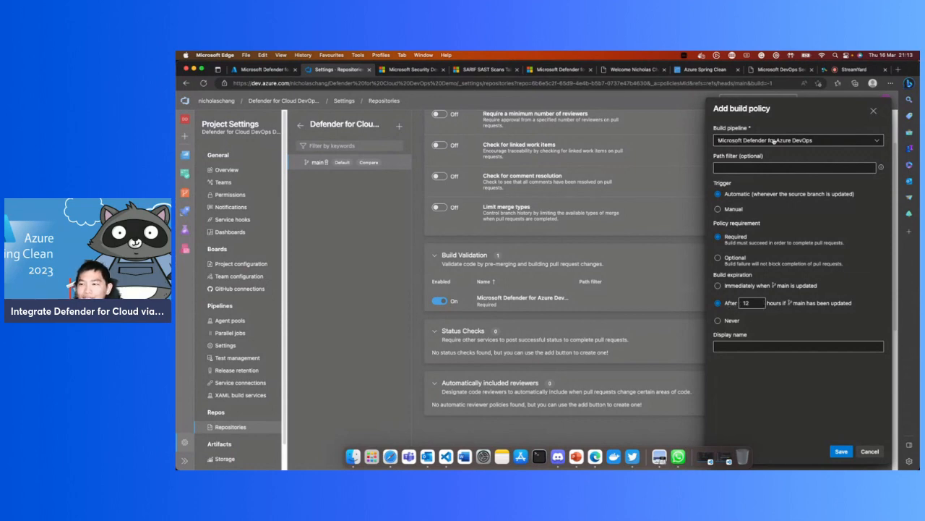
click(841, 451)
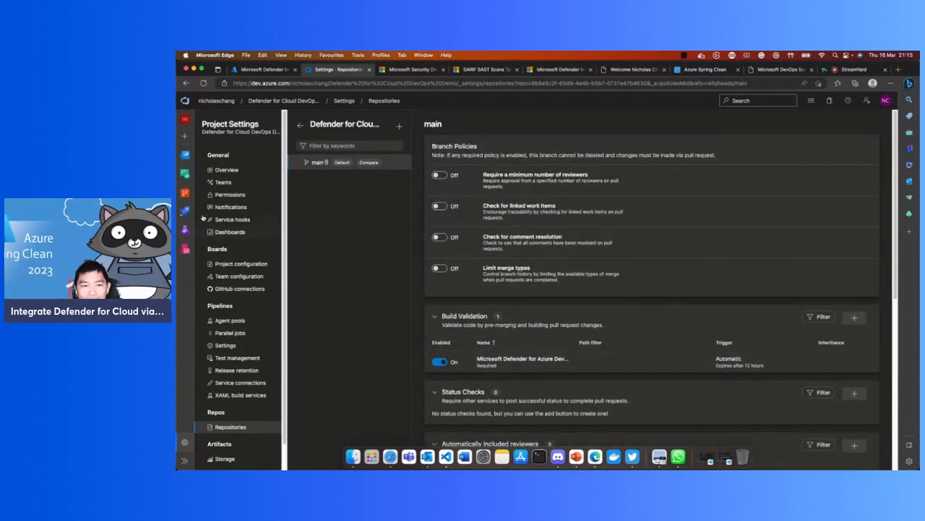
Step: Go back to the Microsoft Defender for Azure DevOps pipeline, open its latest run and check the job's task logs
mouse_move(189, 196)
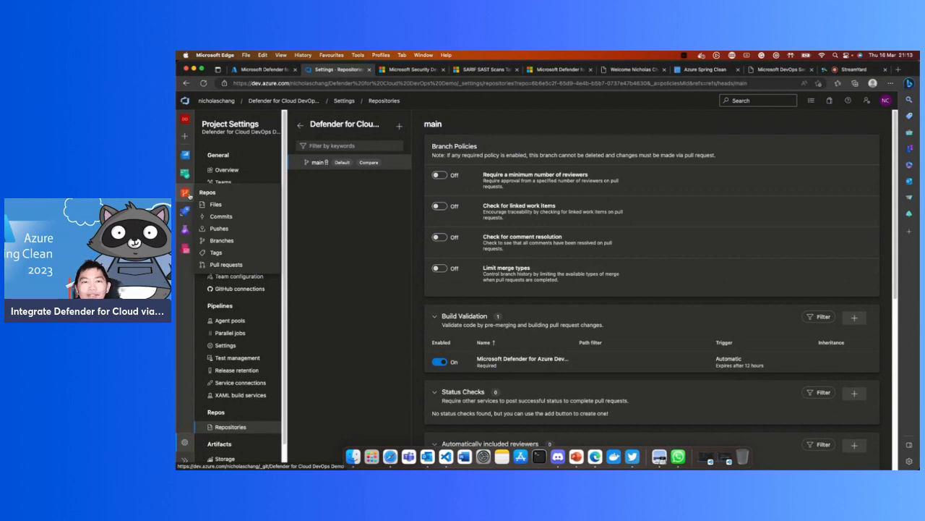
click(189, 196)
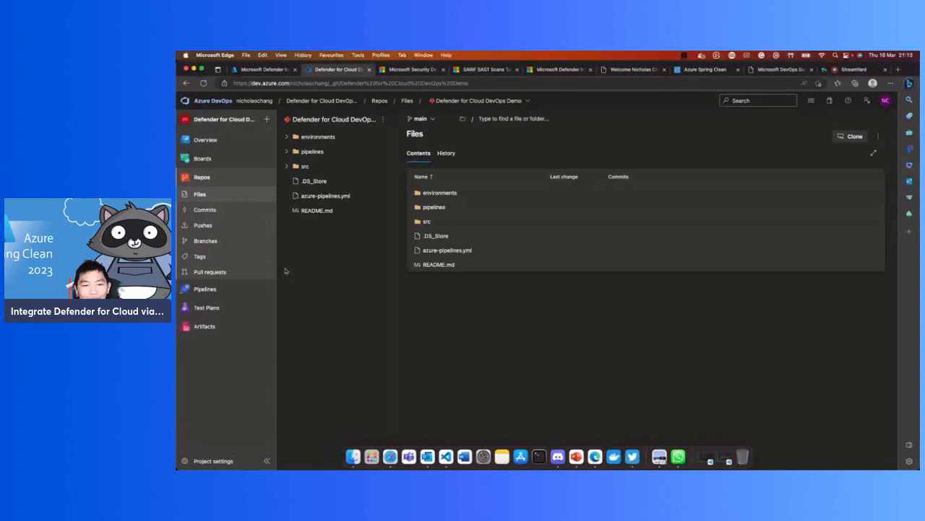
click(205, 288)
click(392, 216)
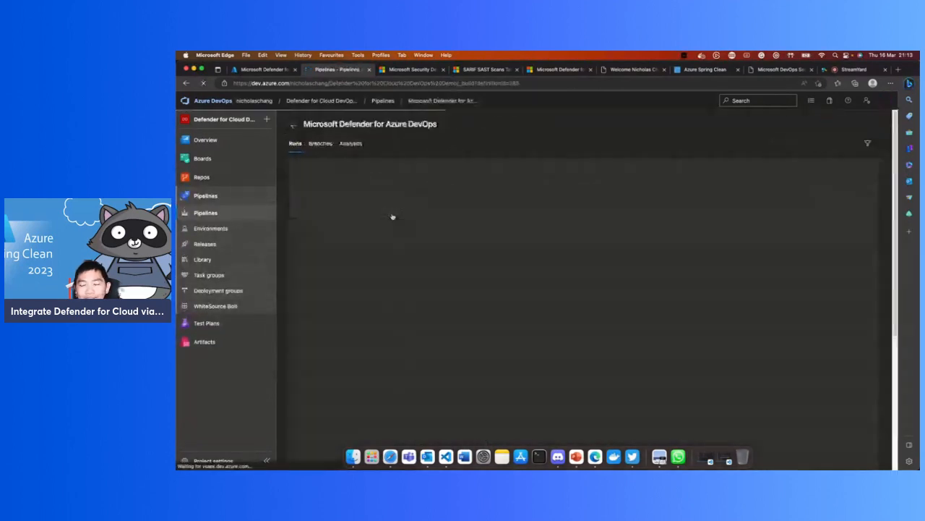
click(501, 191)
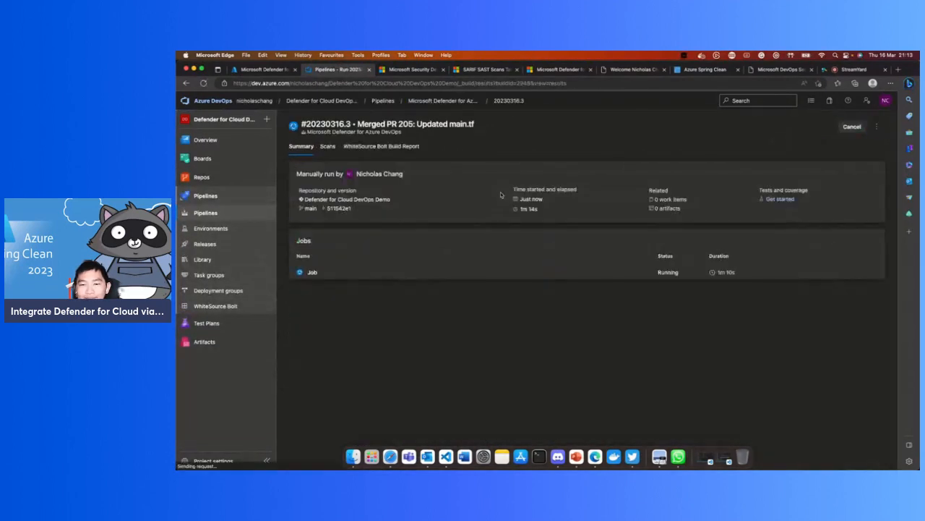
click(438, 273)
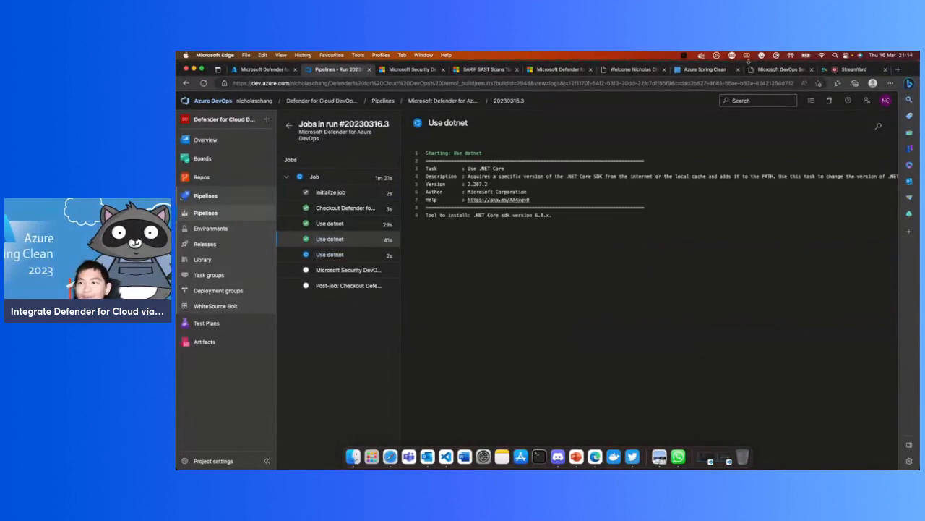
Step: Show the blog post "Microsoft DevOps Security in Defender for Cloud for Azure DevOps" and return to the running pipeline's job page
click(780, 69)
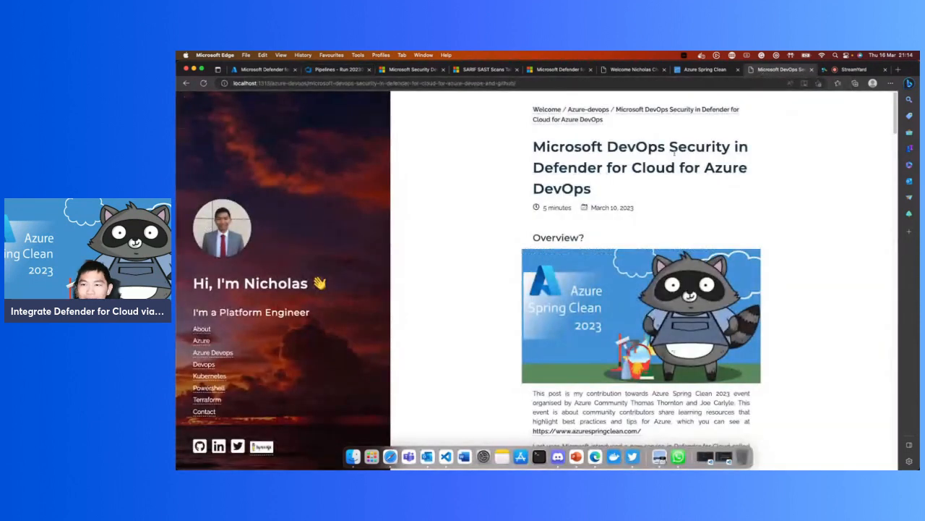
drag(533, 147, 749, 163)
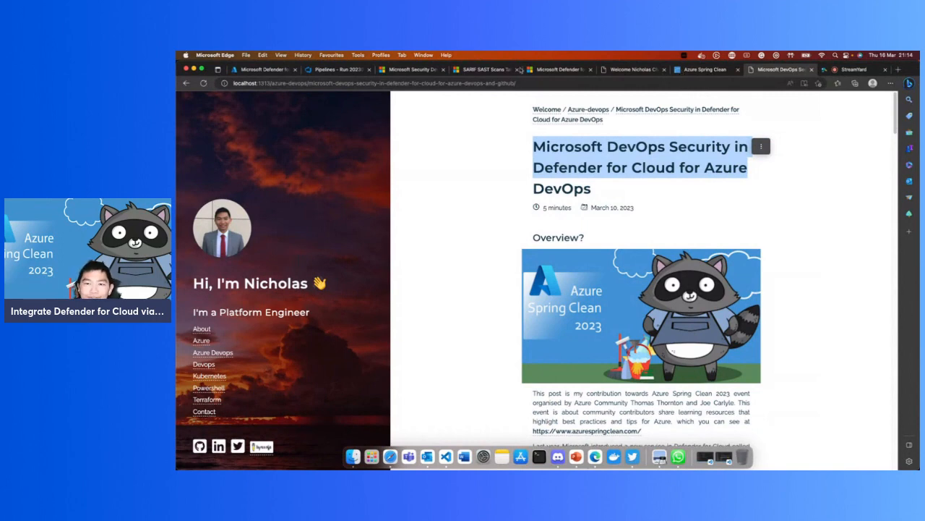
click(337, 70)
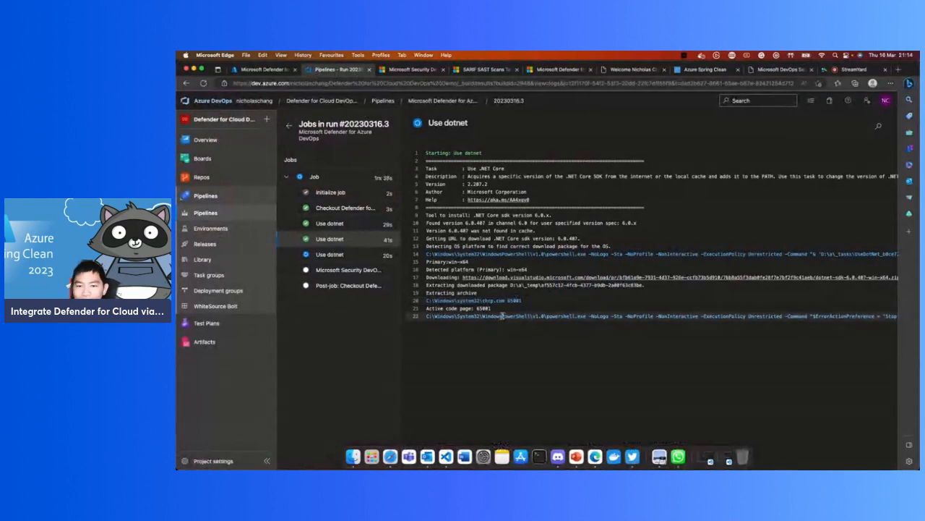
Step: Follow the logs of the last Use dotnet tasks and the Microsoft Security DevOps task, examining the applicable scanning tools
click(340, 254)
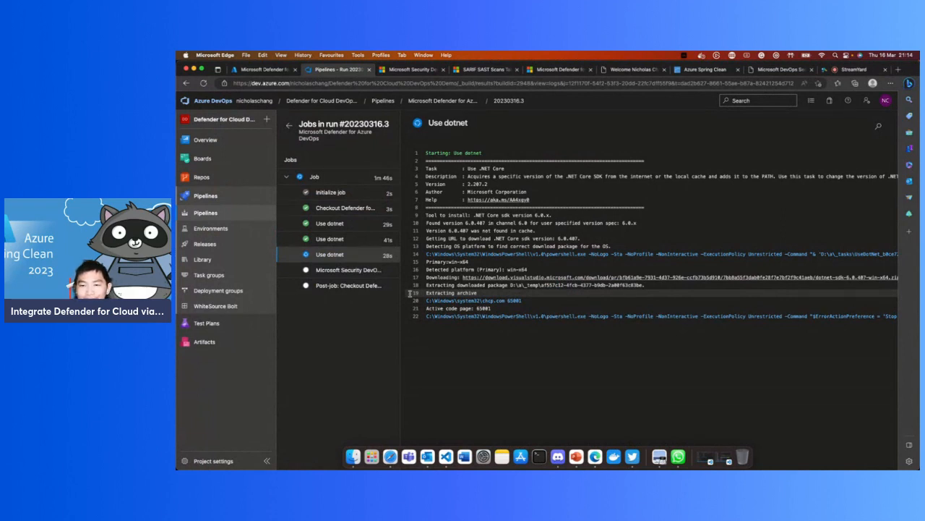
click(323, 240)
click(330, 256)
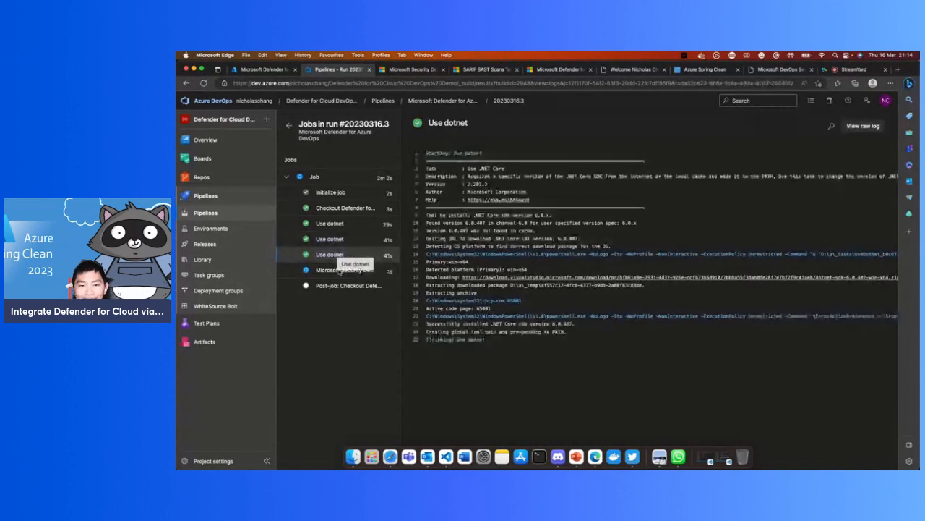
click(336, 270)
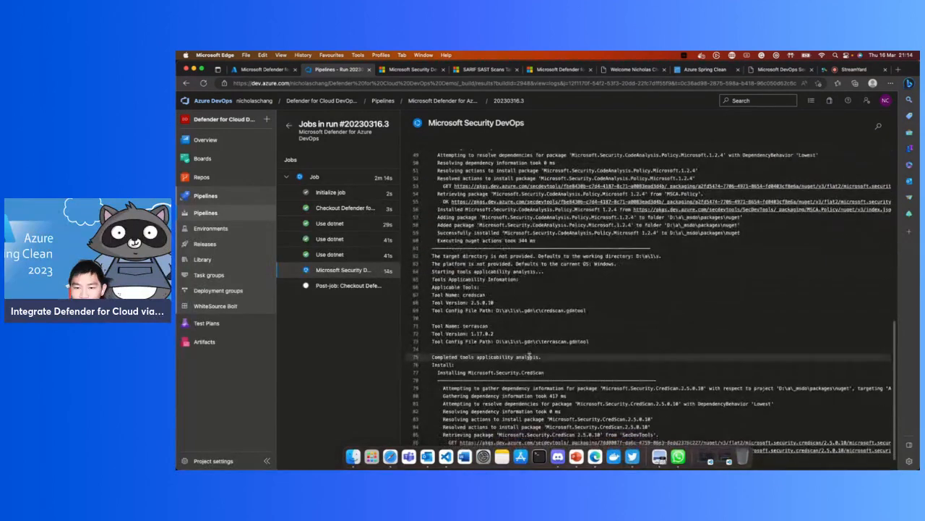
double_click(464, 294)
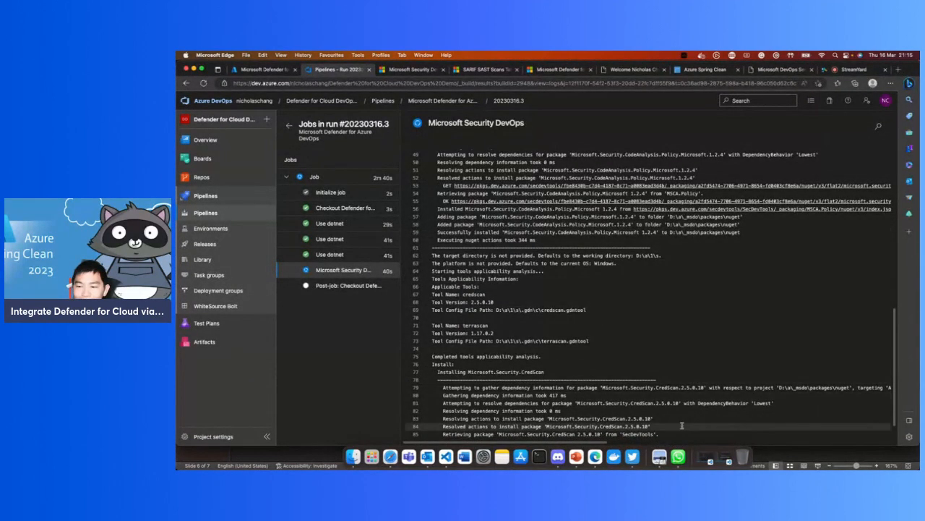
Step: Quit WhatsApp and remove it from the Dock
right_click(682, 461)
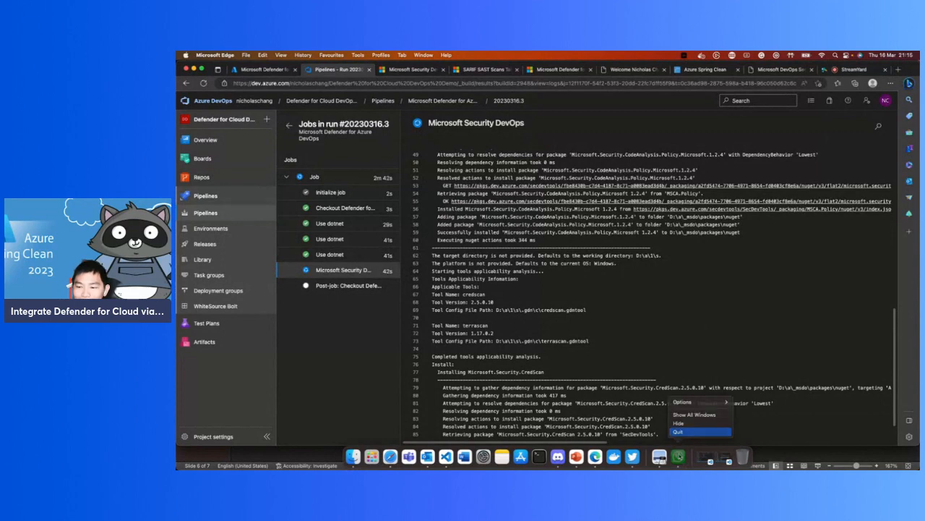
click(679, 431)
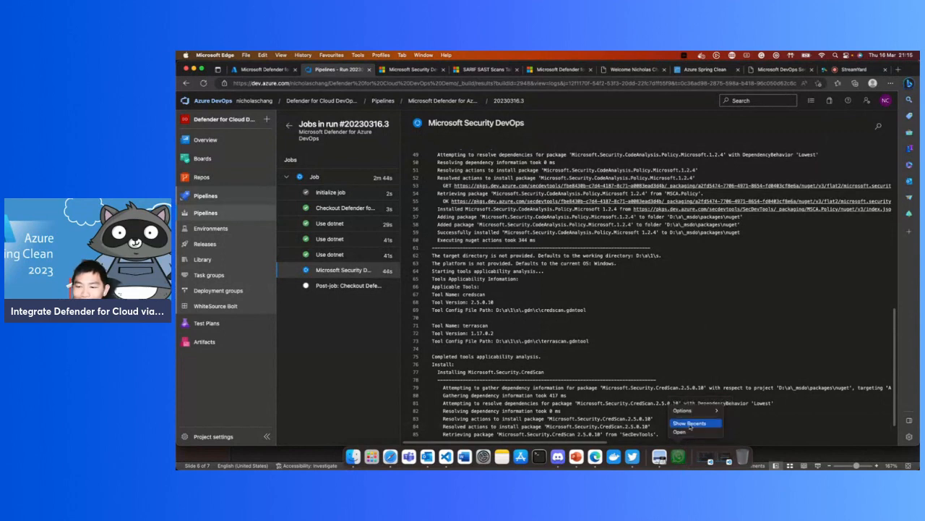
mouse_move(683, 410)
click(733, 418)
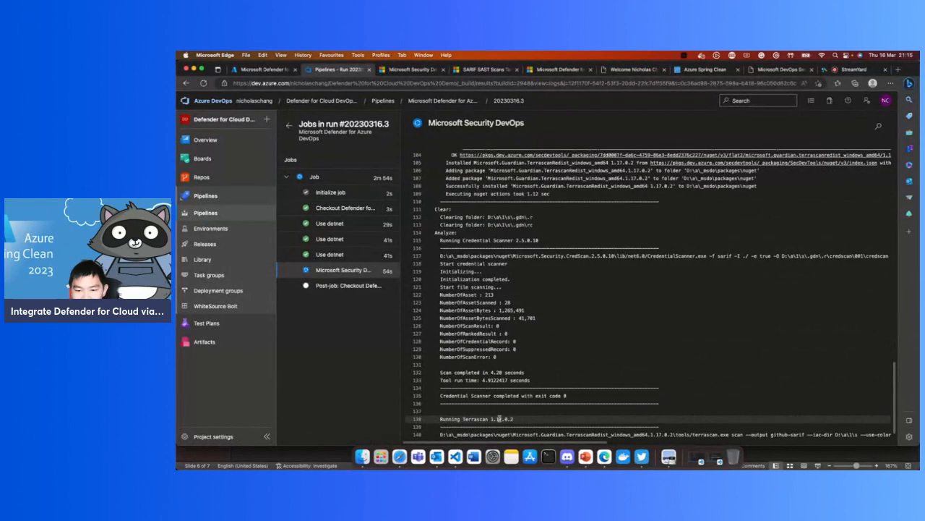
Step: Examine the Microsoft Security DevOps log for the CredScan and Terrascan installation and the scanner runs
drag(473, 419, 496, 423)
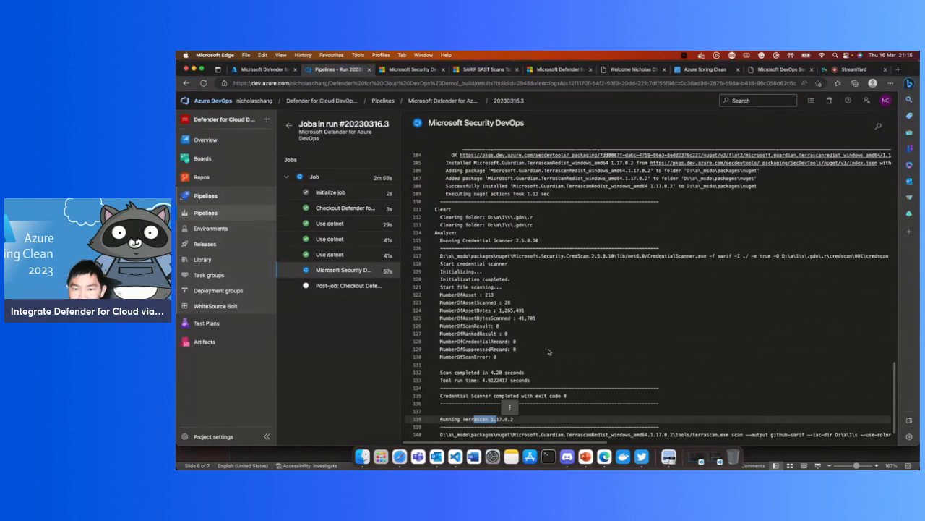
scroll(502, 303, up, 2)
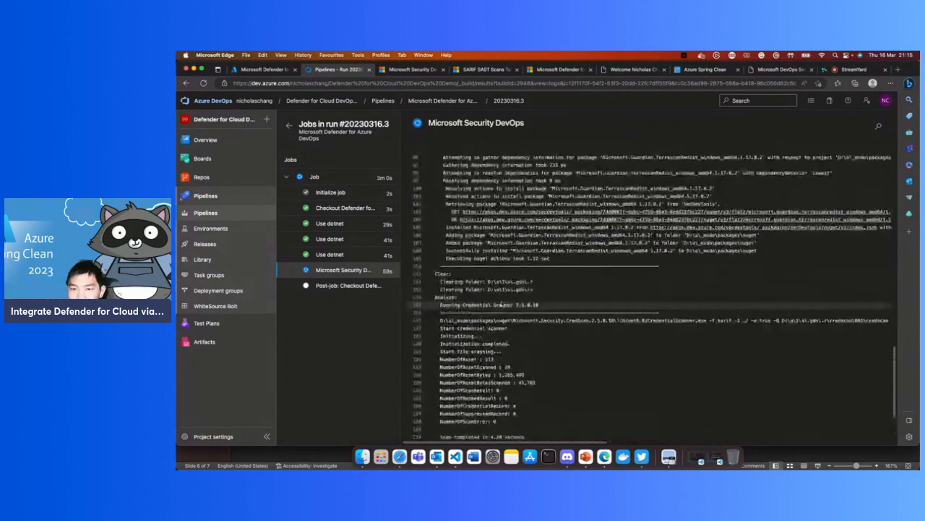
scroll(502, 304, up, 6)
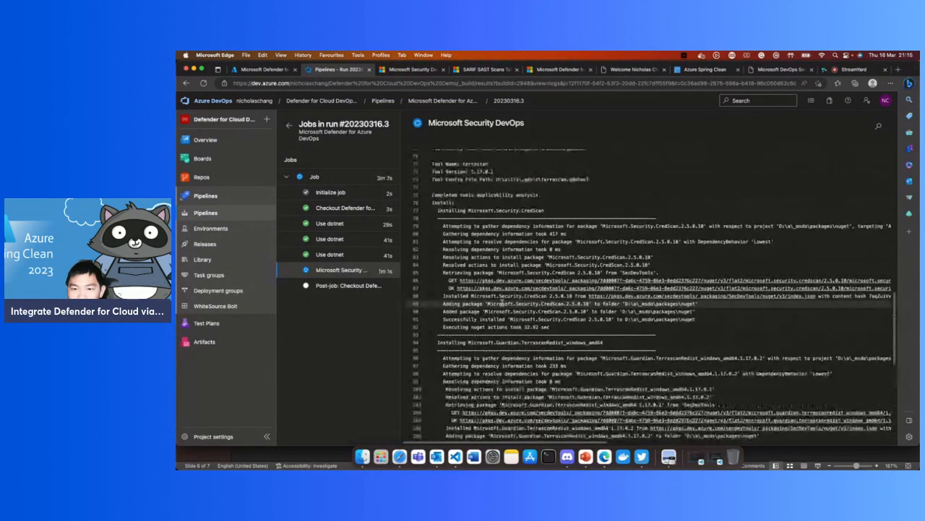
scroll(532, 178, down, 2)
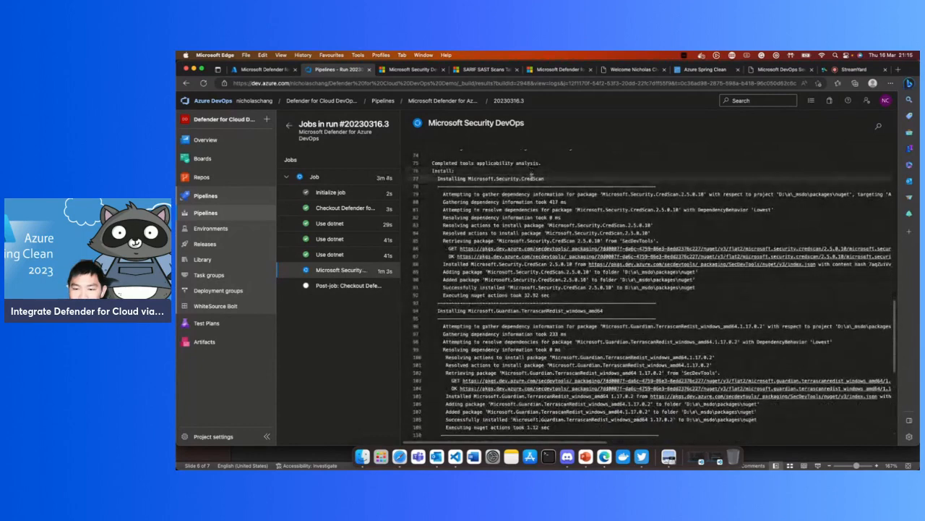
scroll(518, 359, down, 3)
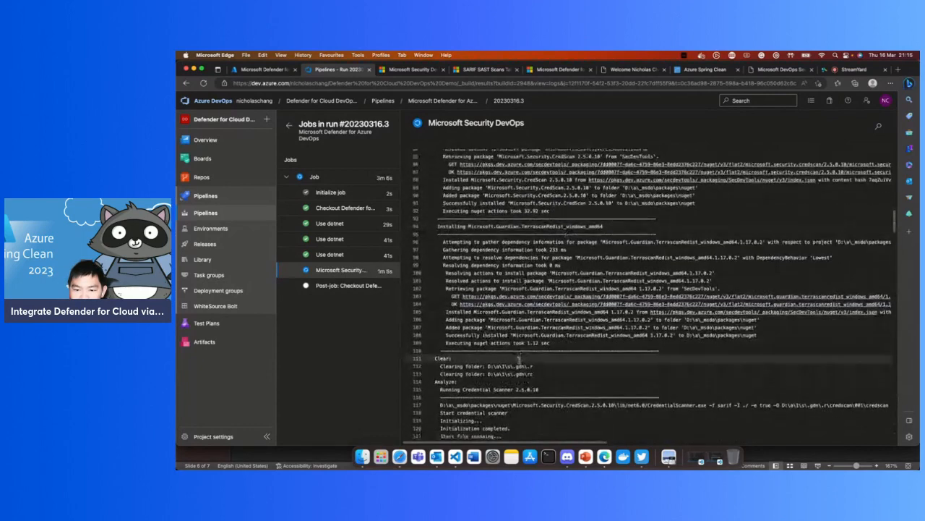
scroll(519, 359, down, 4)
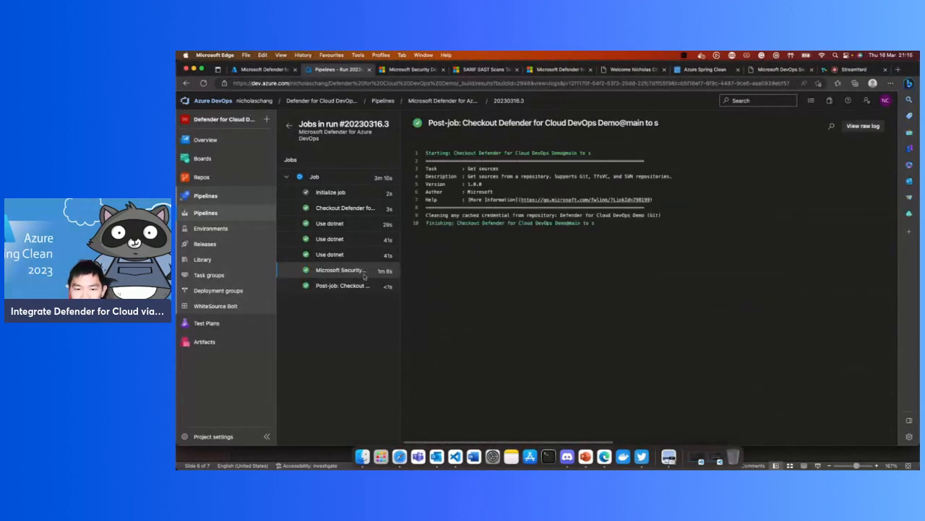
Step: Reopen the Microsoft Security DevOps task log and examine the Terrascan error and break exception lines near its end
click(365, 275)
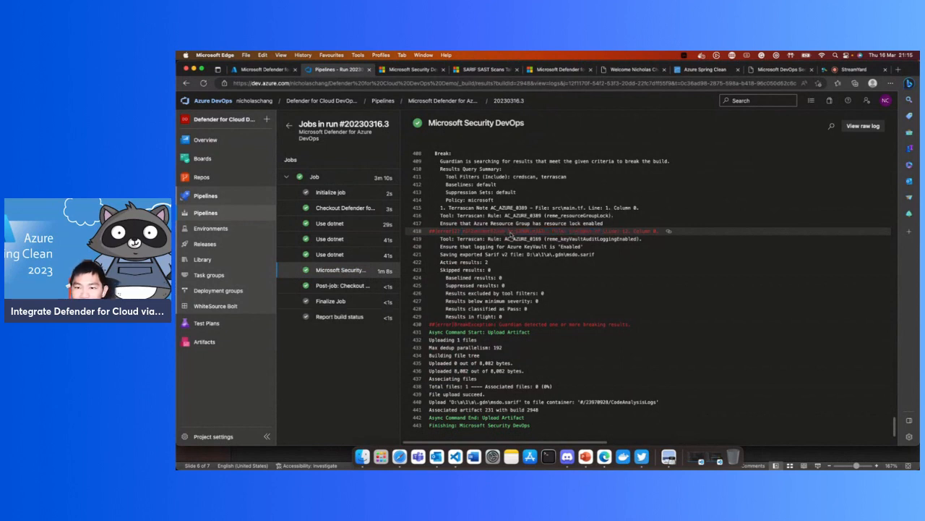
drag(509, 233, 611, 232)
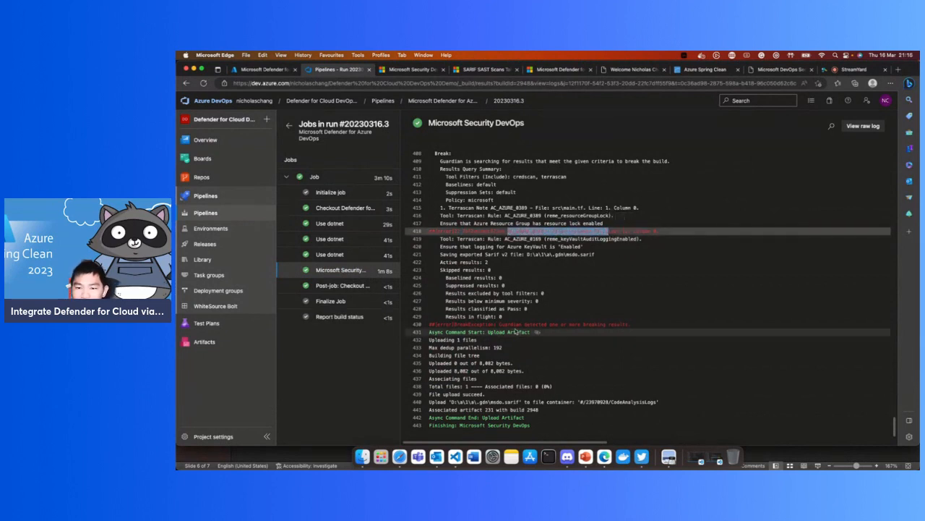
drag(503, 326, 601, 330)
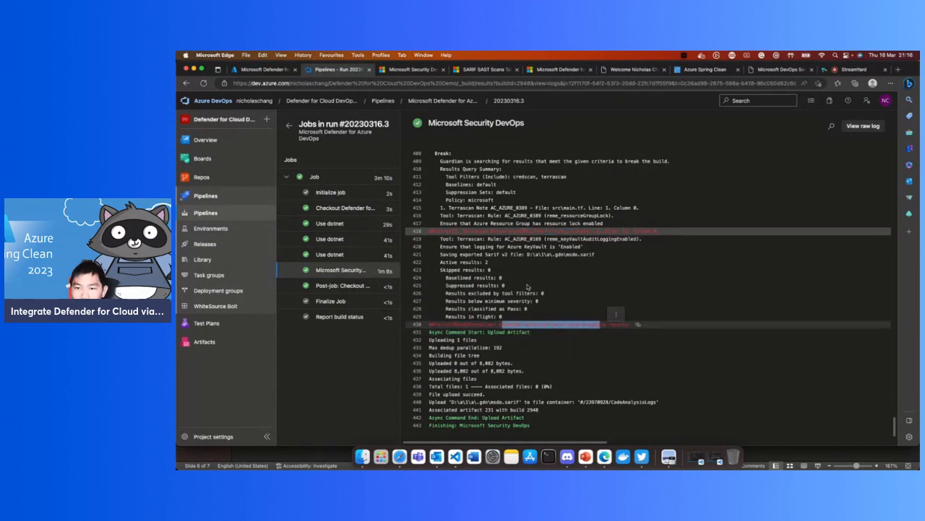
drag(464, 232, 598, 236)
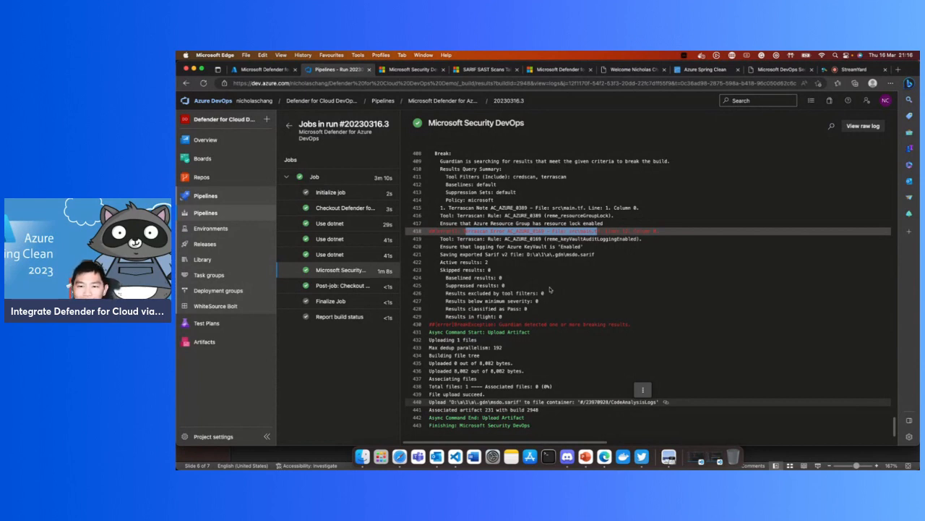
Step: Open run #20230316.3 of the Microsoft Defender for Azure DevOps pipeline and review the terrascan finding in its scan results
click(206, 214)
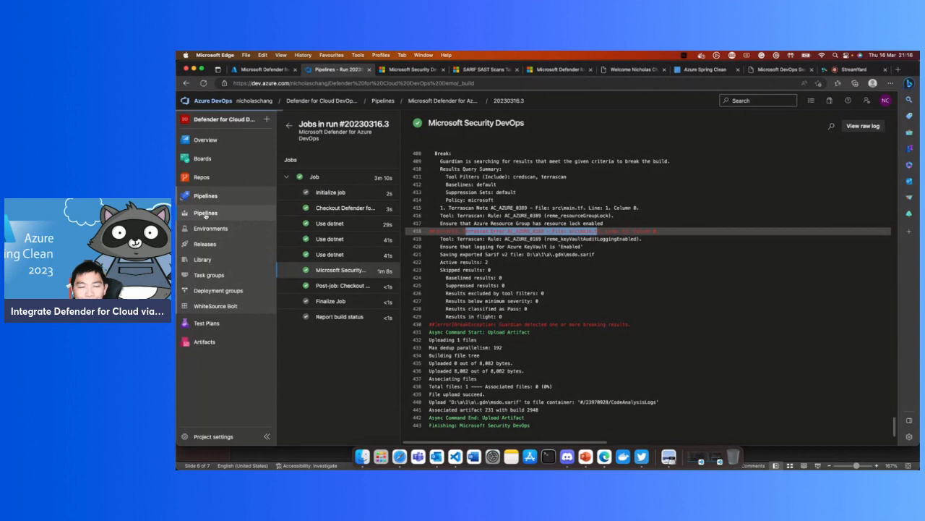
click(339, 214)
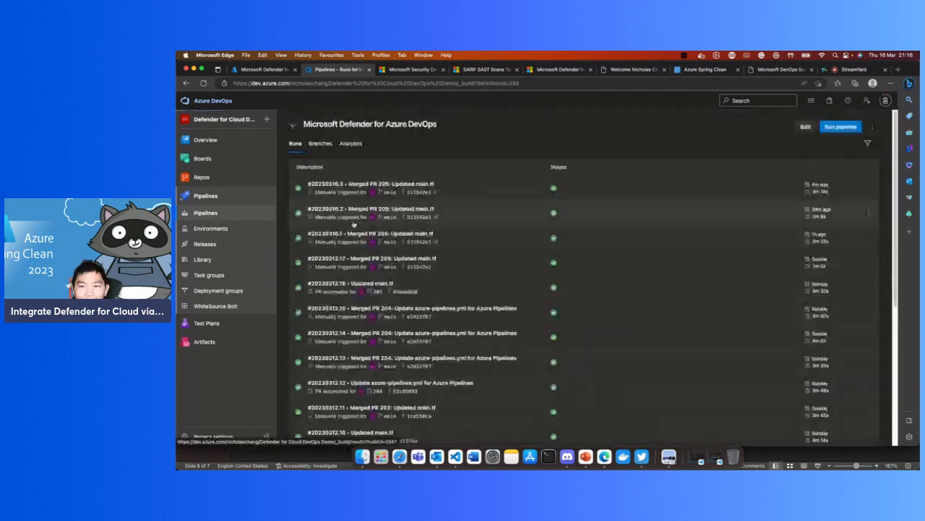
click(475, 190)
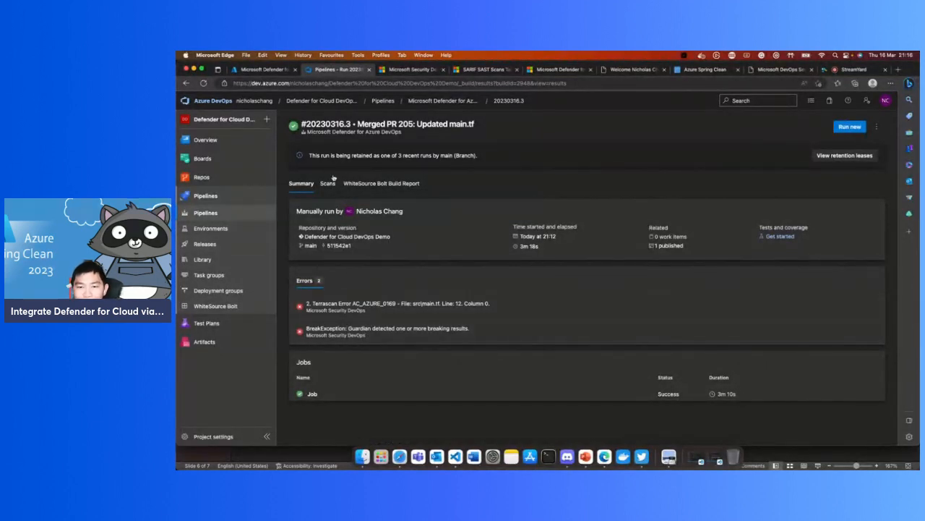
click(327, 183)
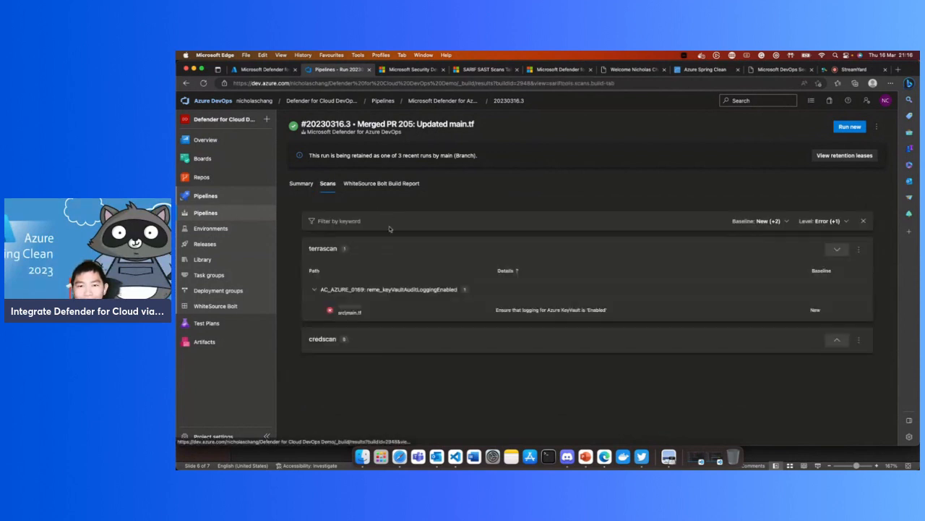
double_click(348, 292)
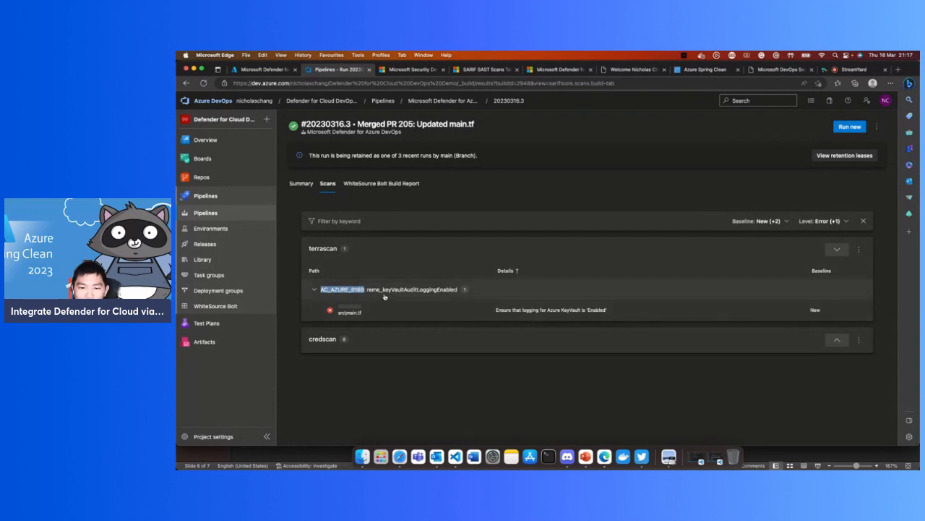
drag(610, 312, 530, 314)
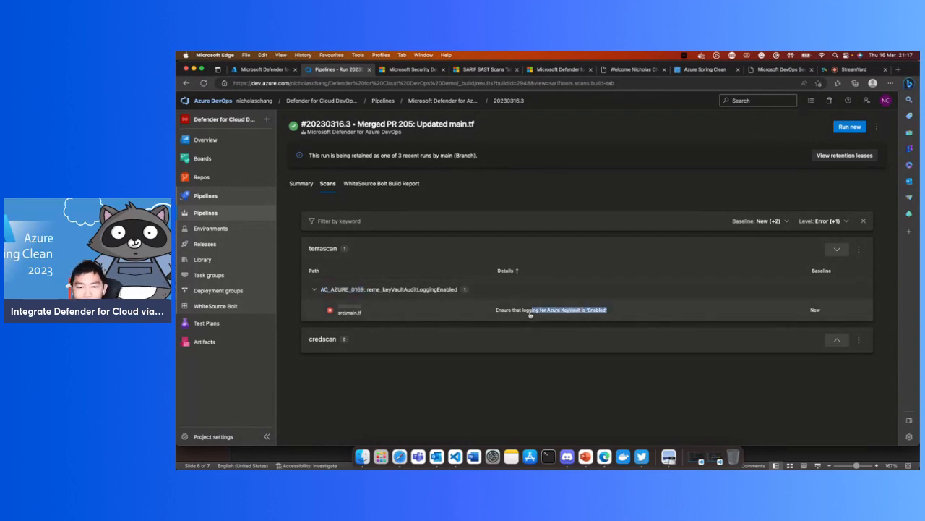
click(528, 315)
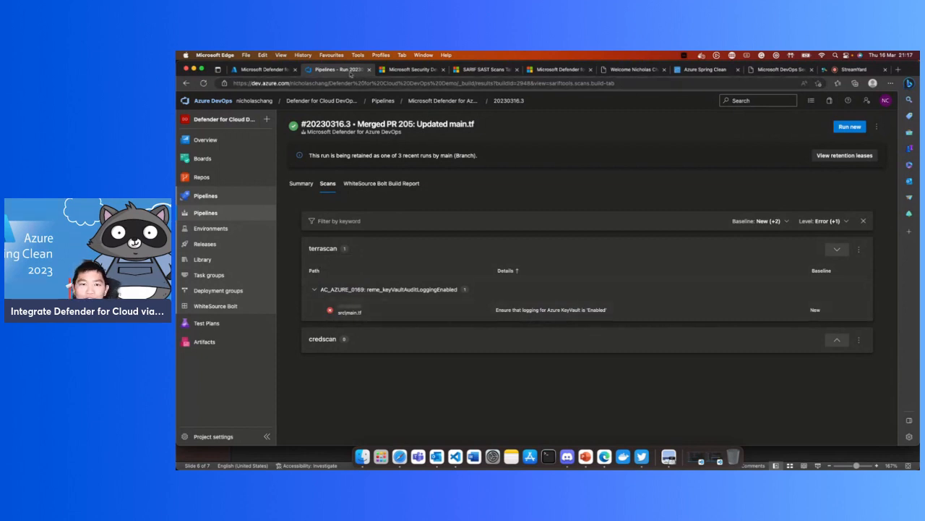
Step: In Defender for Cloud's DevOps Security, review the pull request annotation configuration of the Defender for Cloud DevOps Demo repository without saving
click(273, 70)
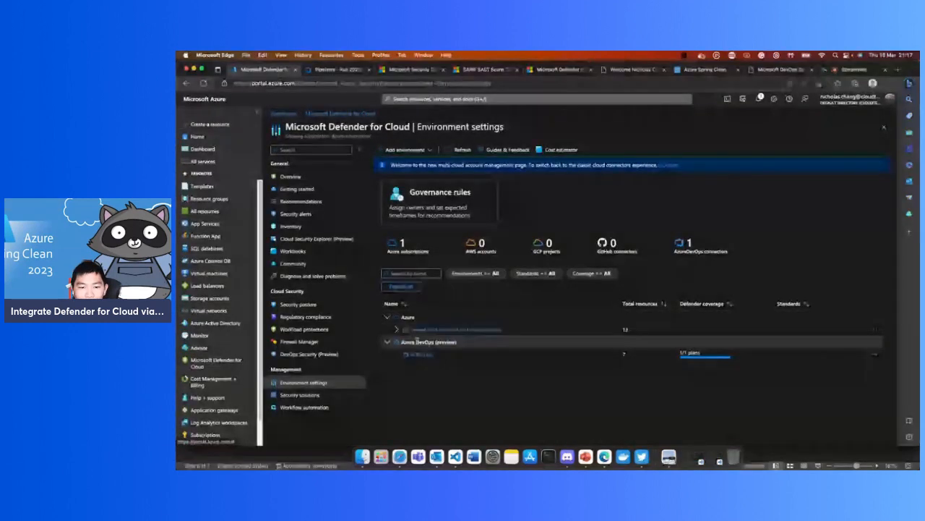
click(315, 355)
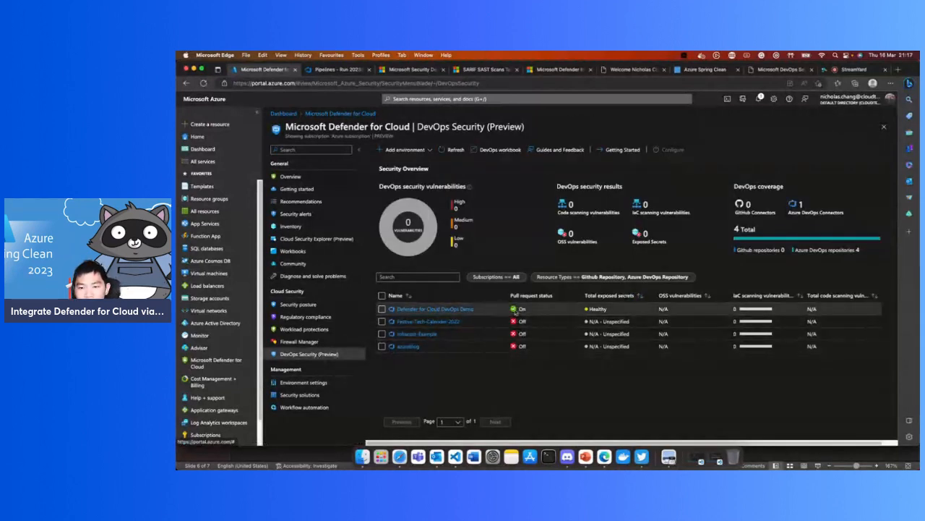
drag(531, 309, 515, 309)
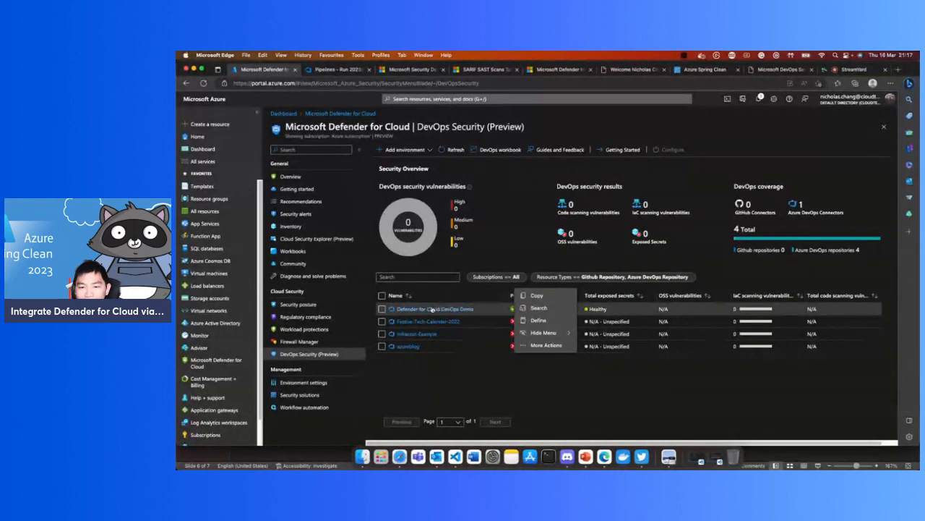
click(382, 309)
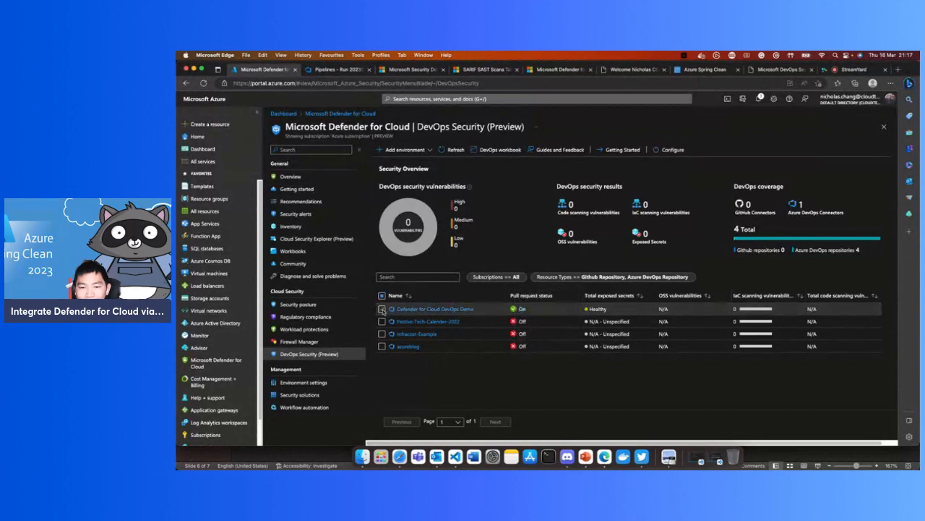
click(669, 152)
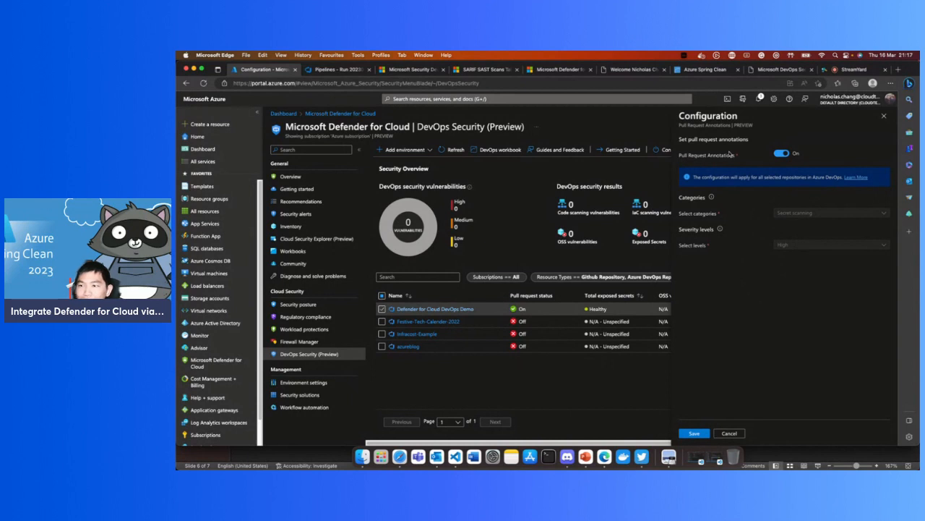
click(731, 434)
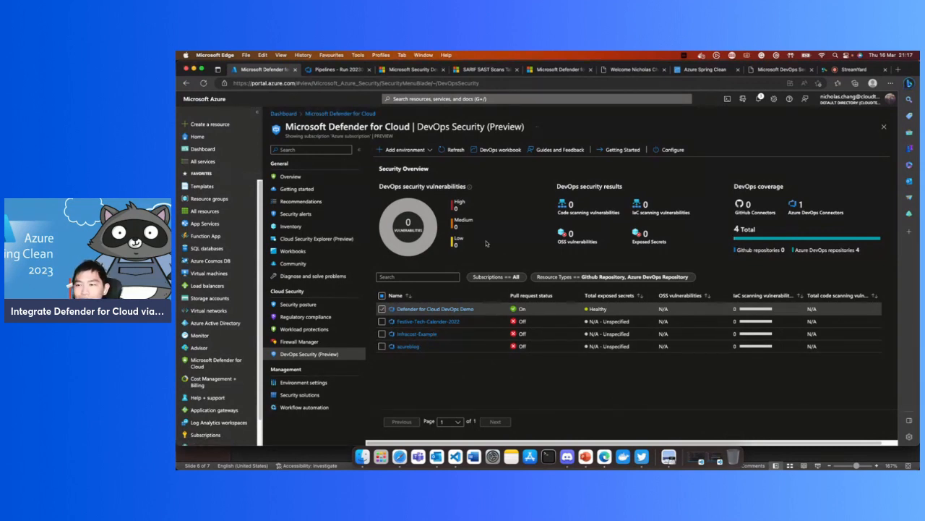
Step: Open the DevOps workbook and review its Secrets, Infrastructure as Code, Threats & Tactics, OSS Vulnerabilities, Code and Overview sections
click(506, 150)
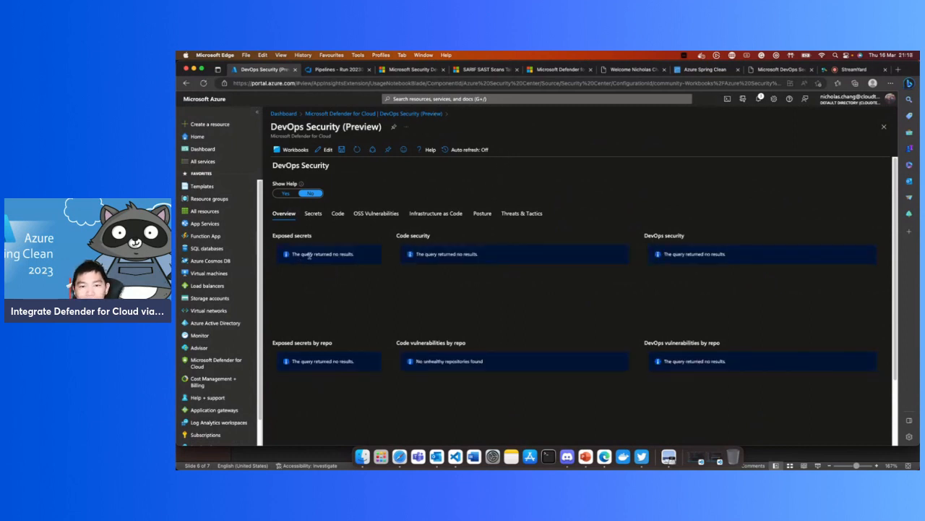
click(313, 214)
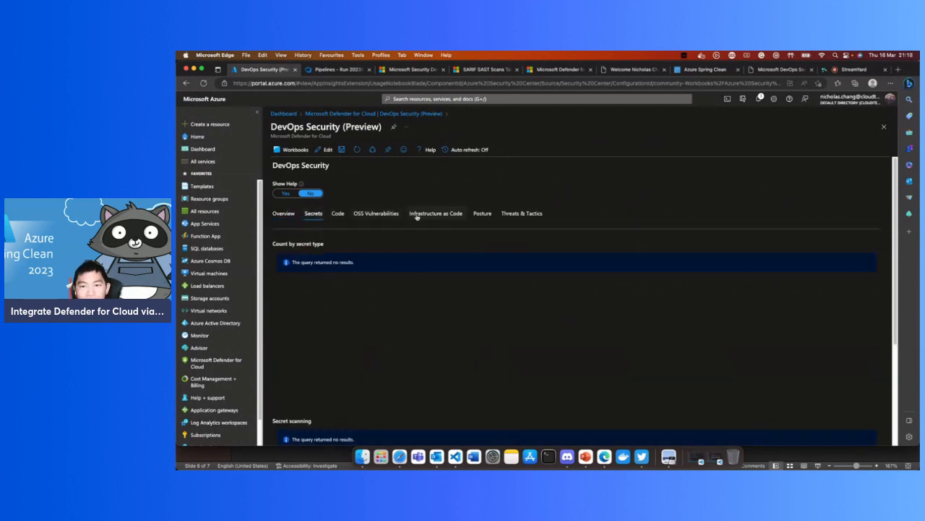
click(453, 215)
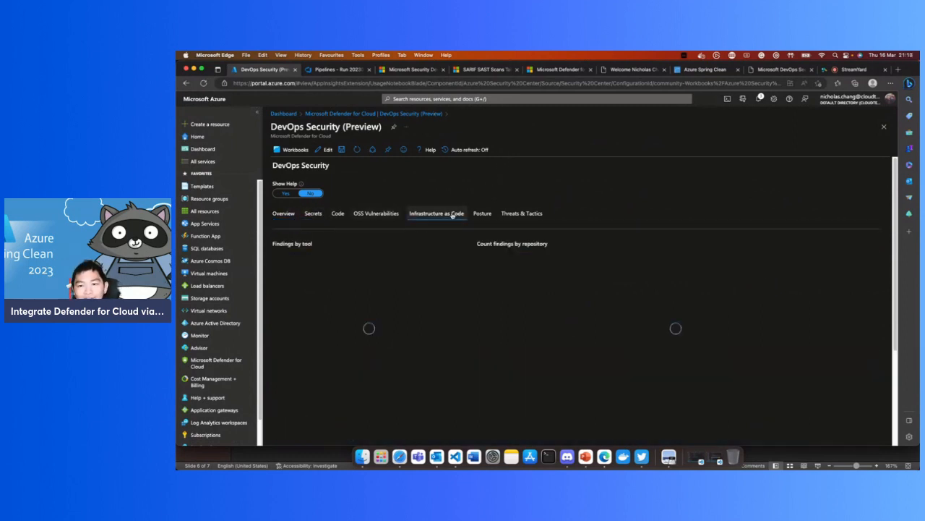
click(519, 216)
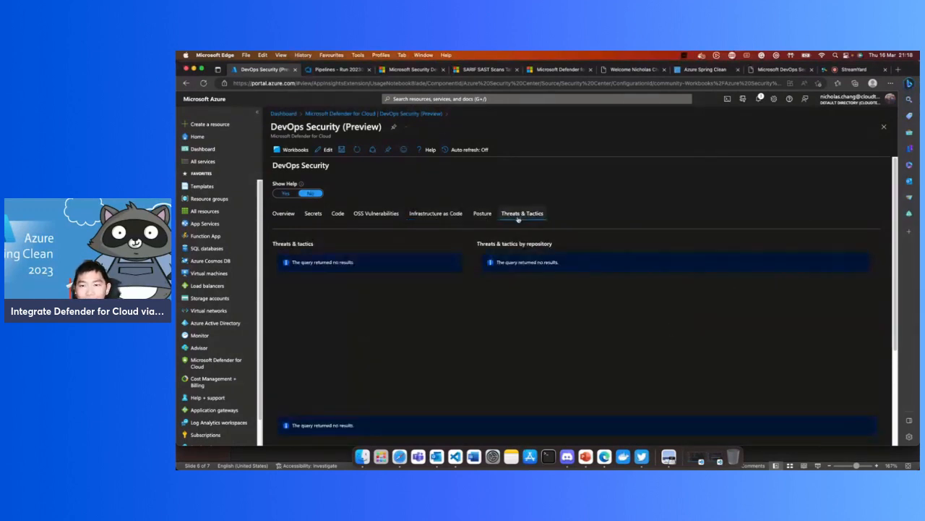
click(376, 217)
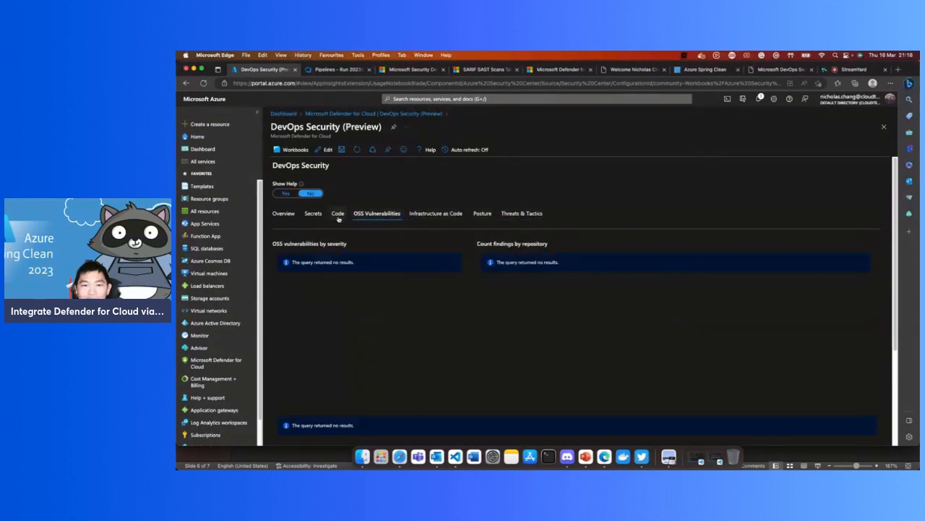
click(337, 217)
click(317, 218)
click(291, 217)
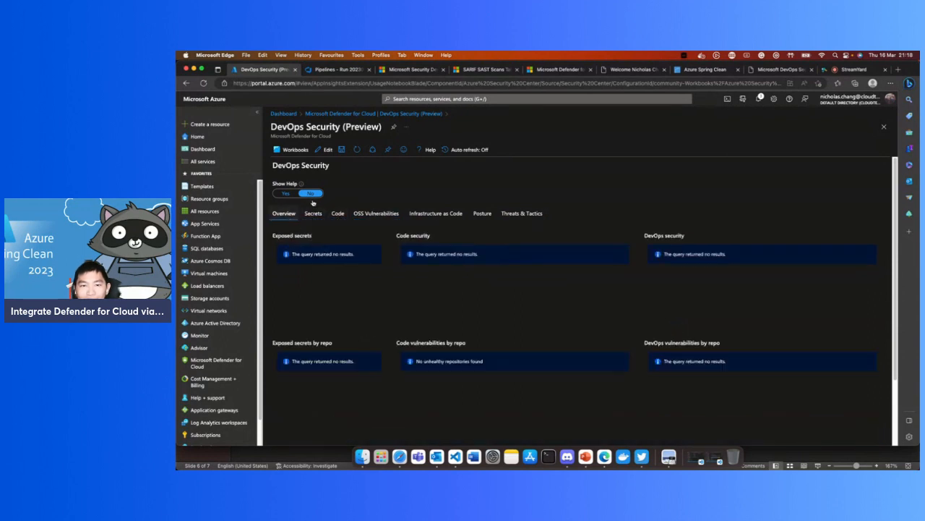
Step: Return from the workbook to the DevOps Security page and switch to the PowerPoint presentation's "Any questions?" slide
click(365, 114)
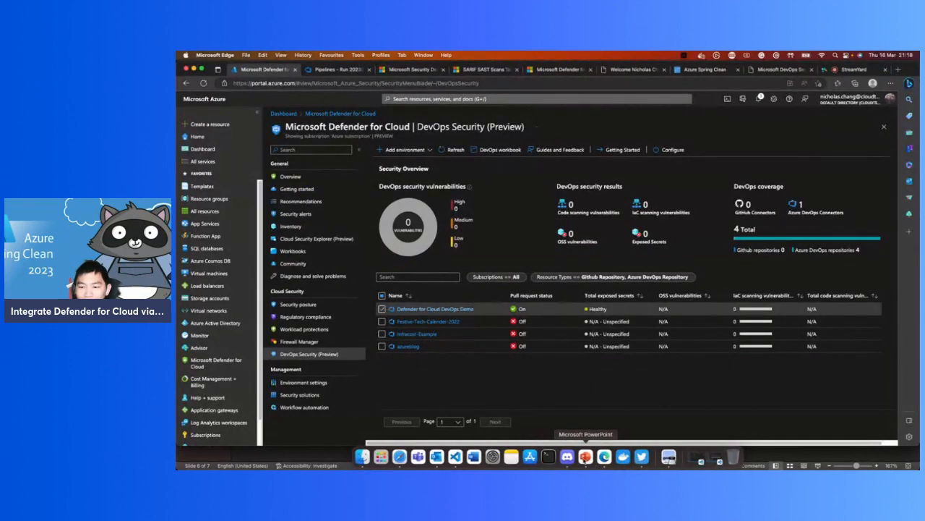
click(586, 456)
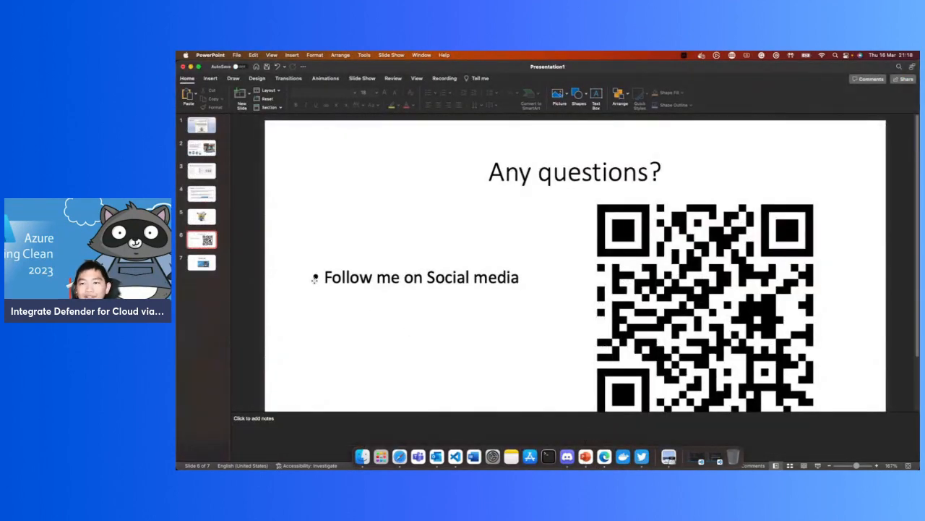